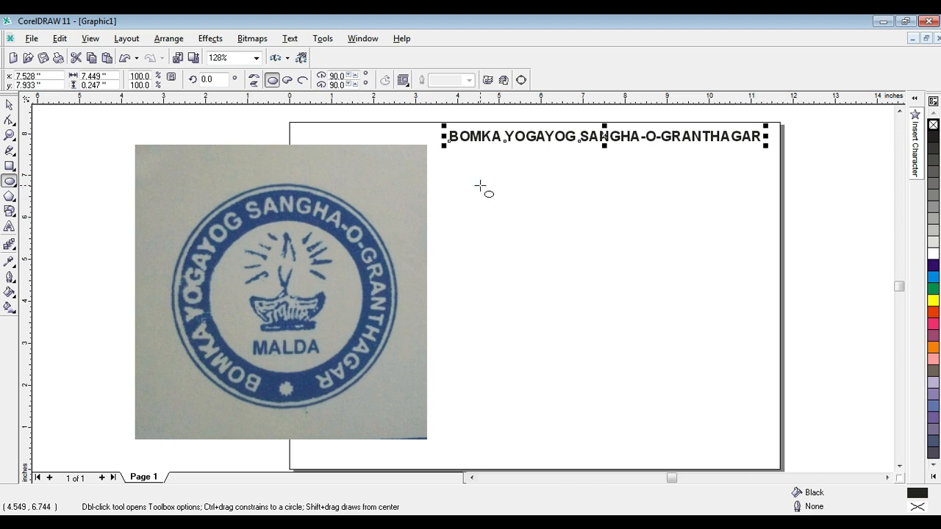
Draw a circle below the heading text and set its width and height to 5 inches.
left_click_drag(481, 187, 714, 419)
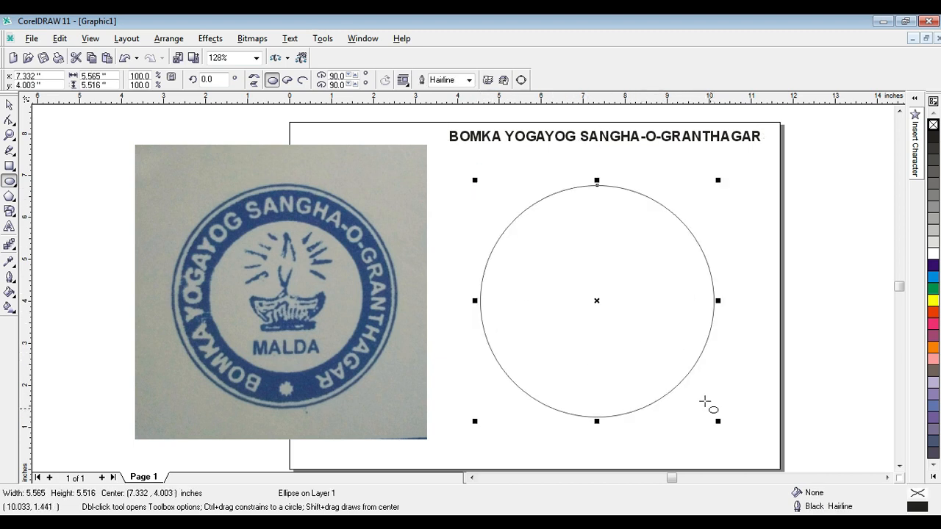
left_click(10, 107)
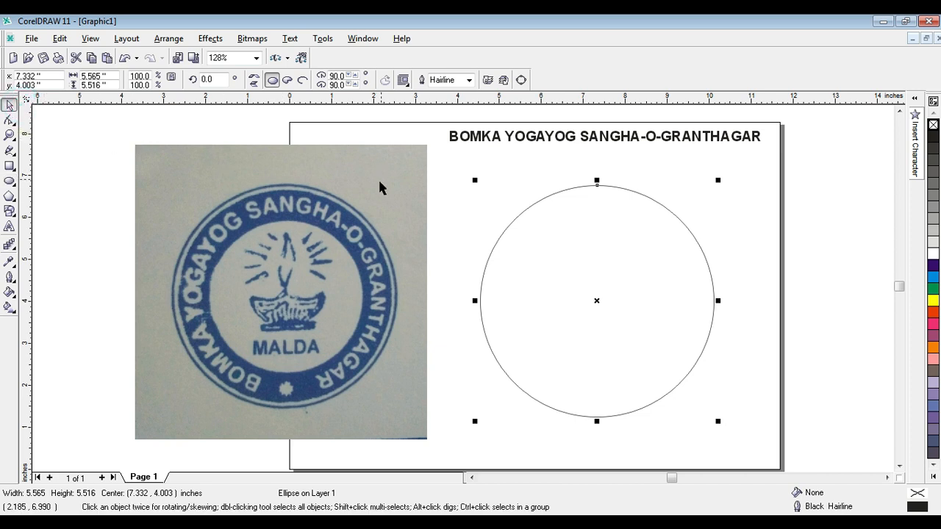
left_click(110, 75)
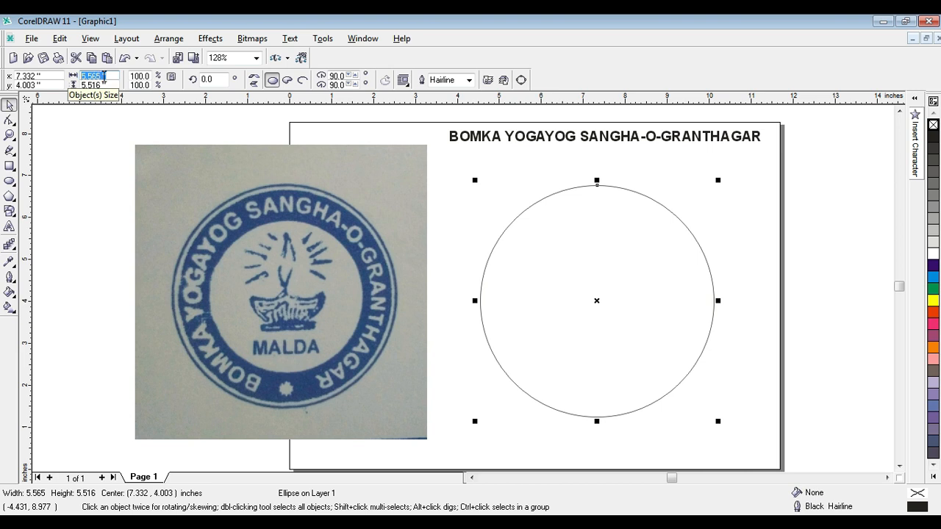
type("5")
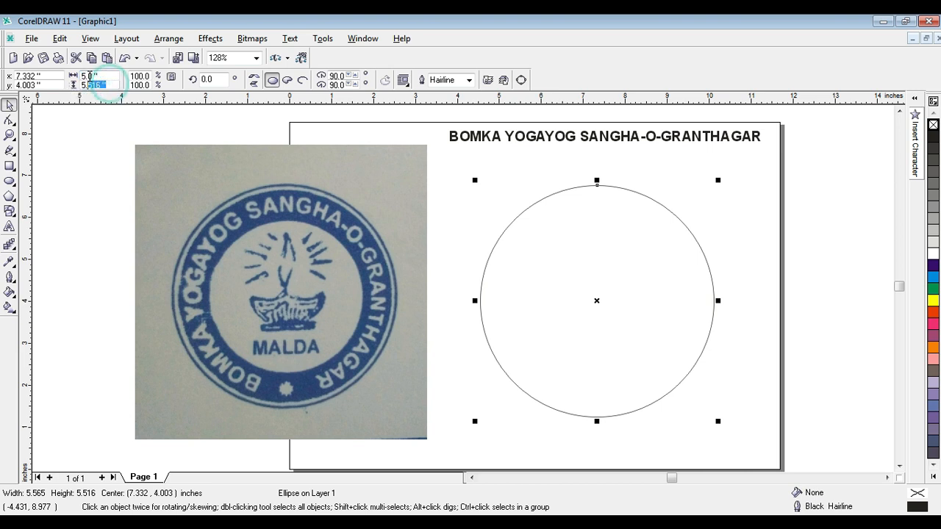
key("Tab")
type("5")
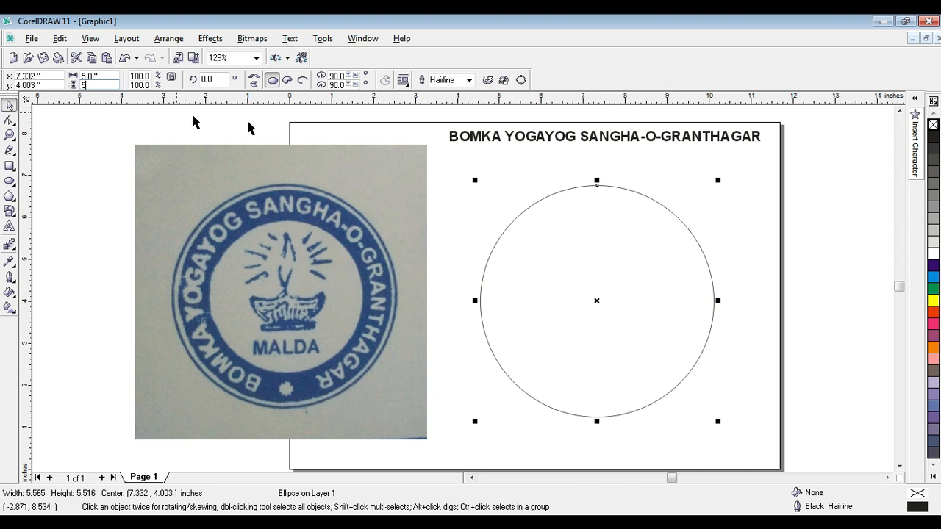
Enlarge the circle freehand to about 6.17 inches in diameter, keeping it under the heading text.
left_click(497, 165)
left_click_drag(491, 193, 460, 162)
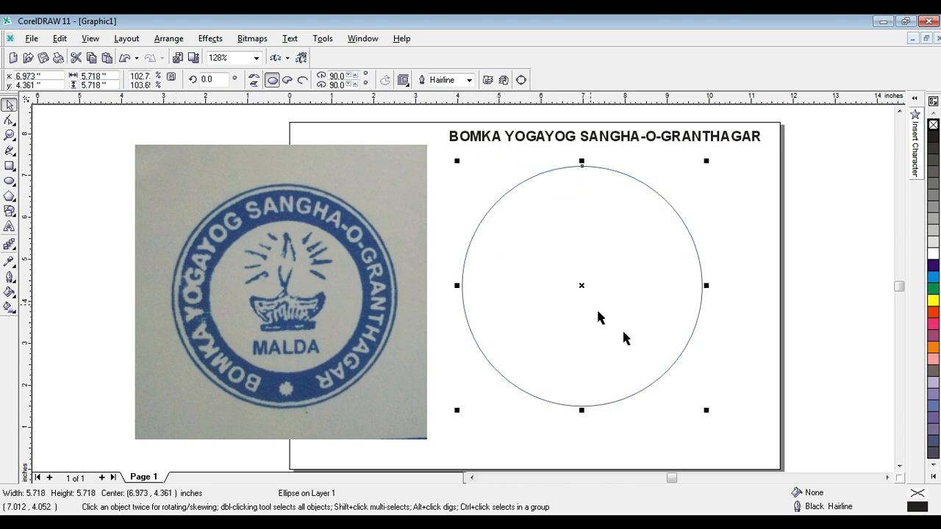
left_click_drag(706, 410, 725, 431)
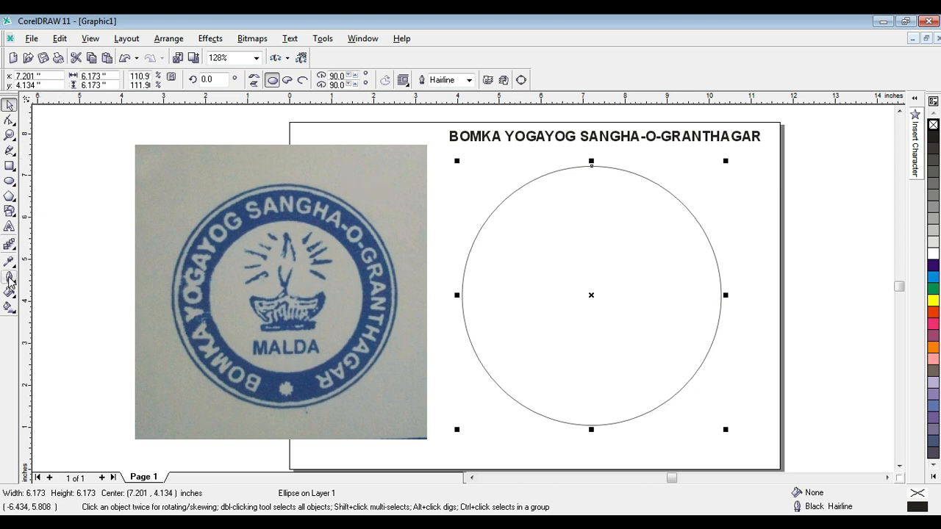
Set the circle's outline width to 4 pt.
left_click(10, 278)
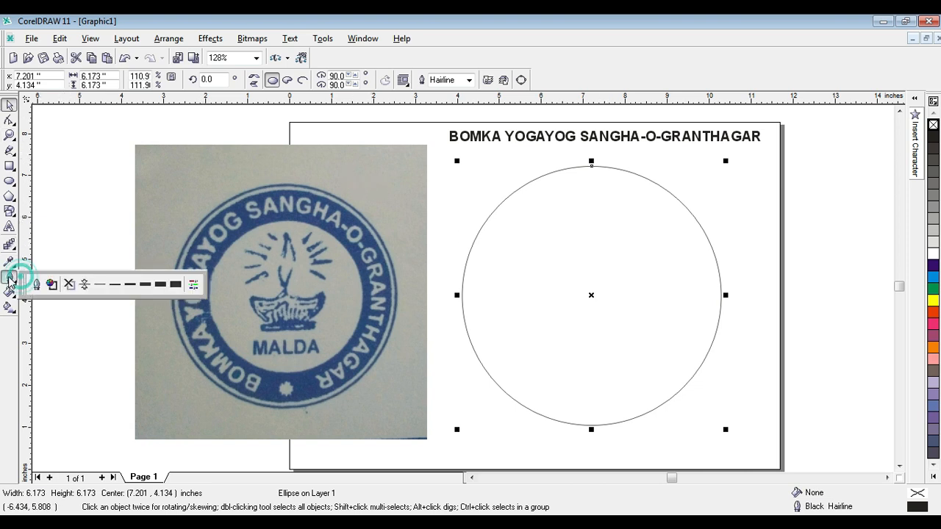
left_click(129, 287)
left_click(10, 278)
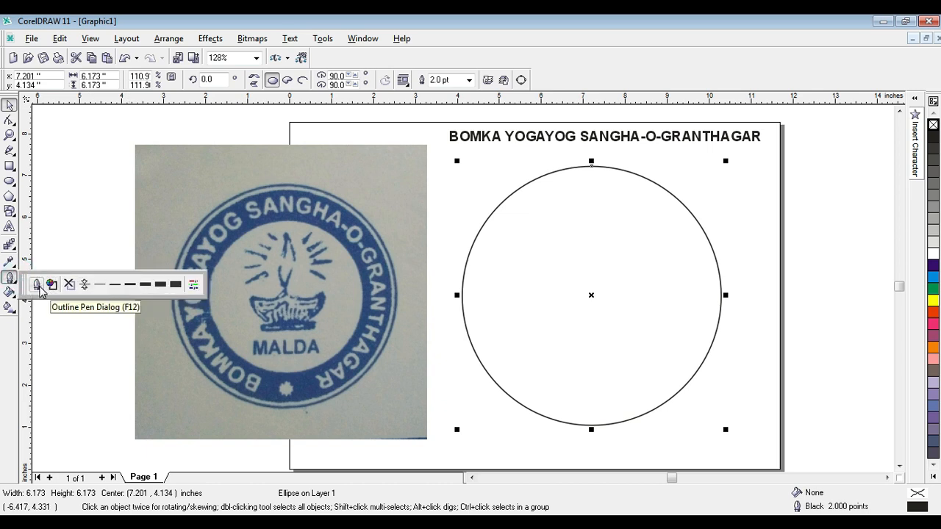
left_click(37, 285)
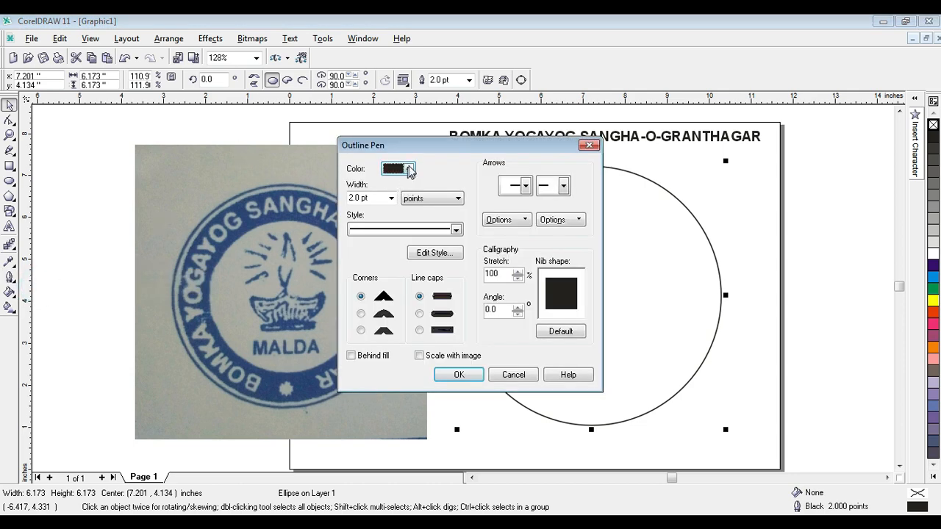
left_click_drag(413, 145, 334, 136)
left_click(312, 188)
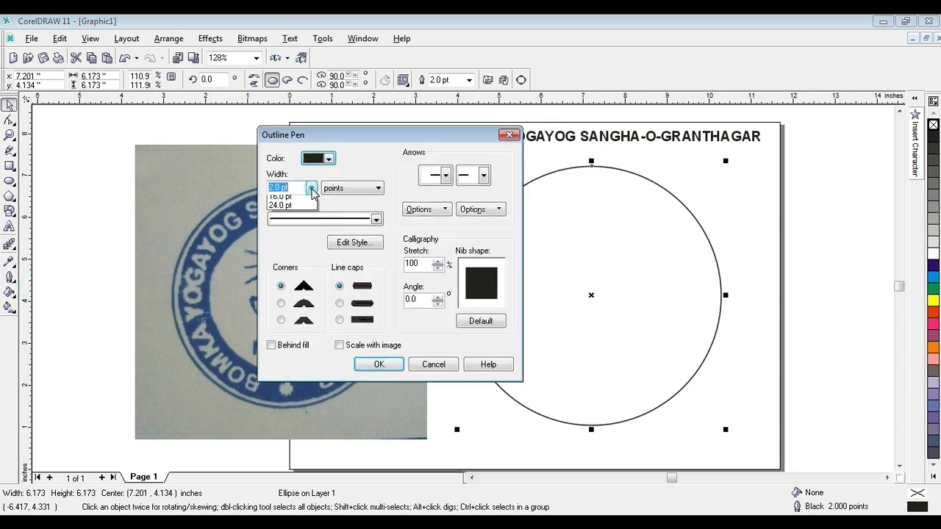
left_click(286, 246)
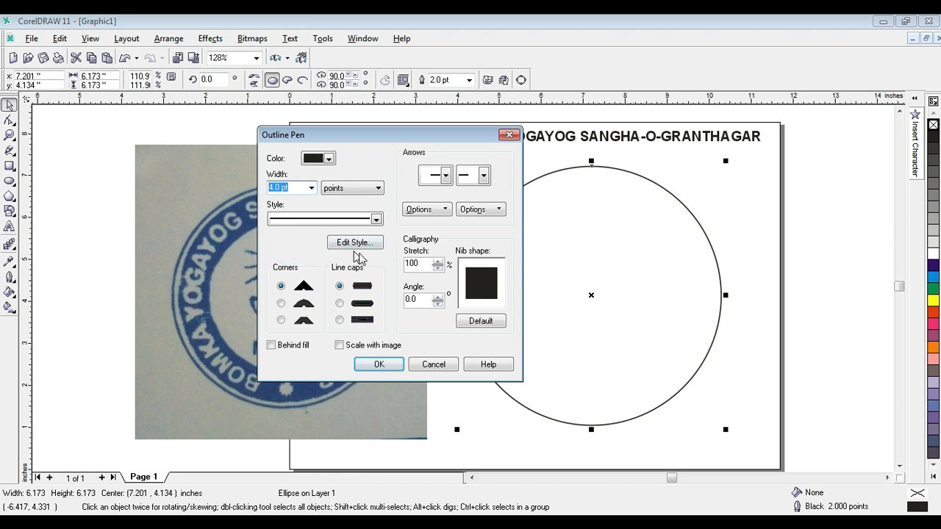
left_click(375, 367)
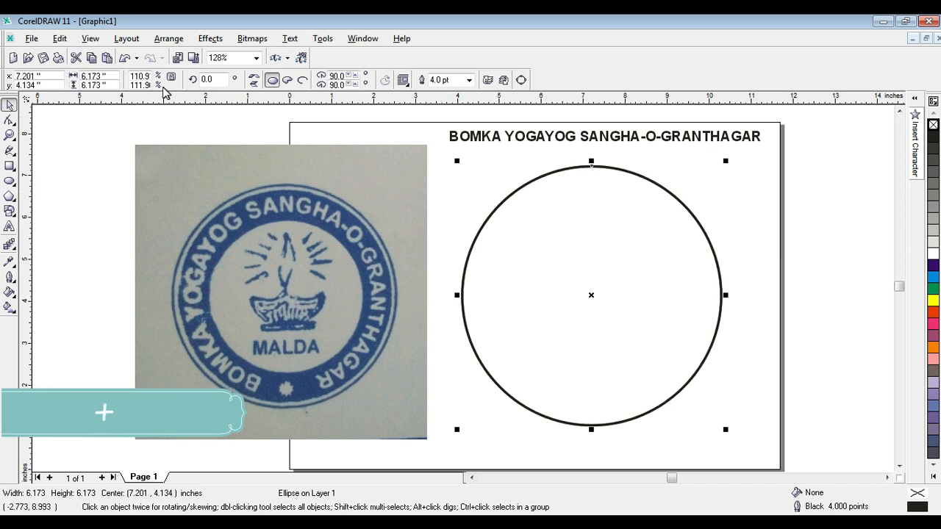
Duplicate the circle in place and resize the copy to 6 by 6 inches.
left_click(113, 77)
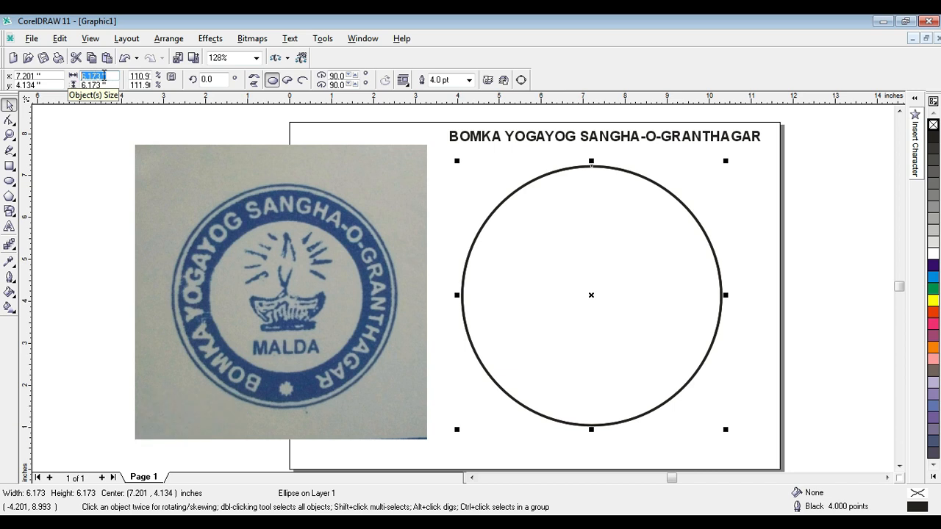
type("6")
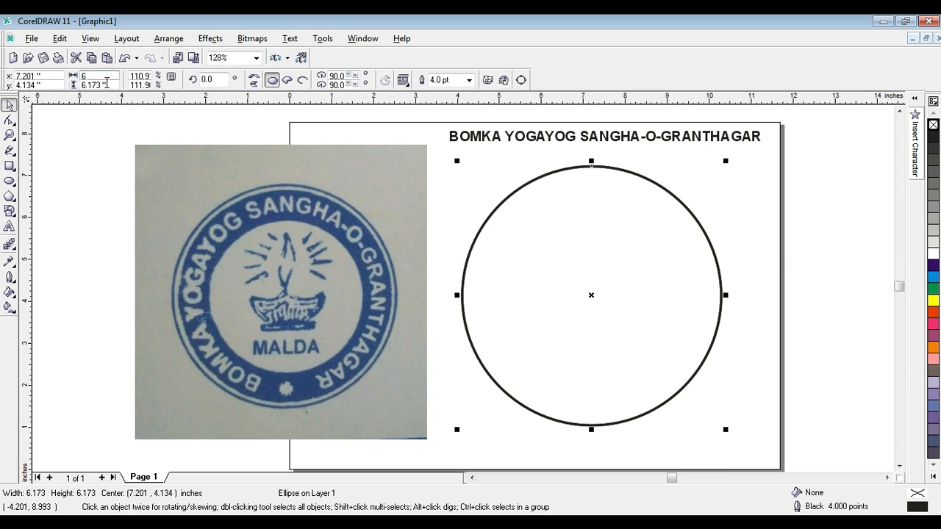
key("Tab")
key("Return")
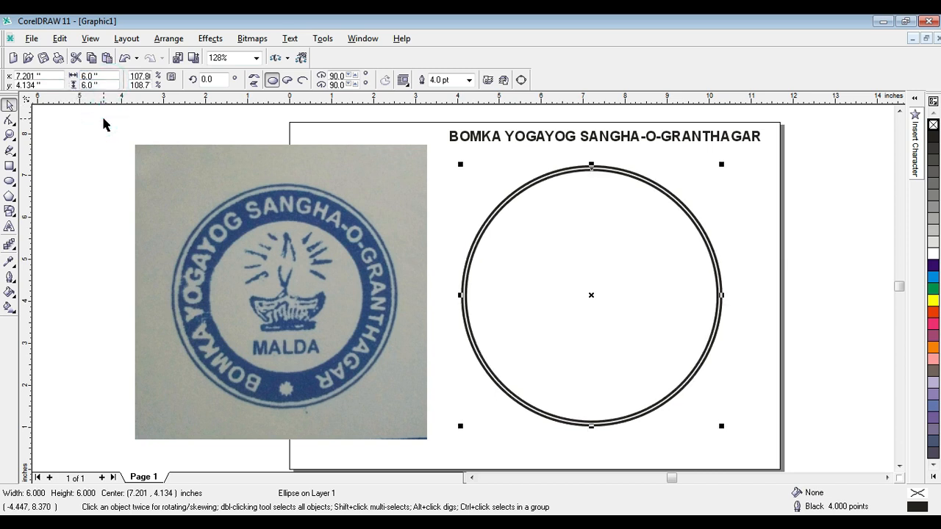
Reduce the inner circle to 5.9 by 5.9 inches to widen the gap between the two rings.
left_click_drag(108, 77, 72, 73)
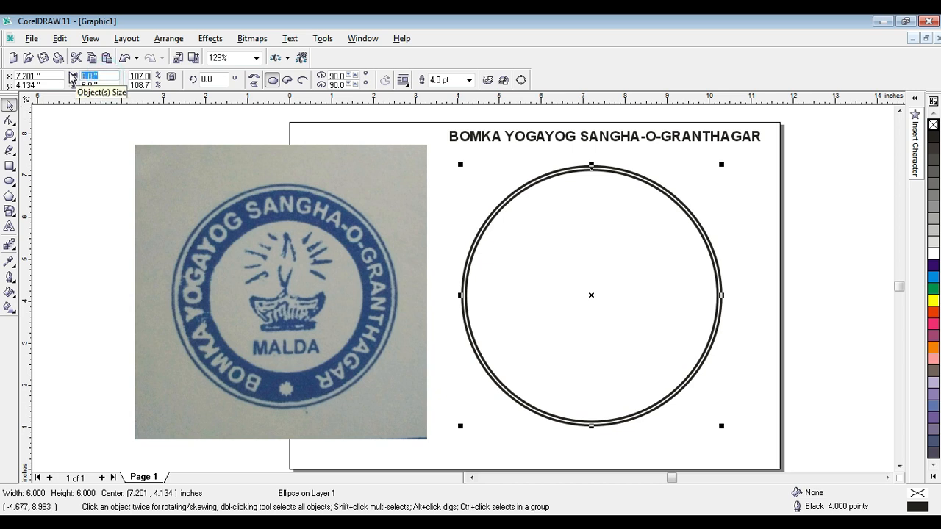
type("5.9")
key("Tab")
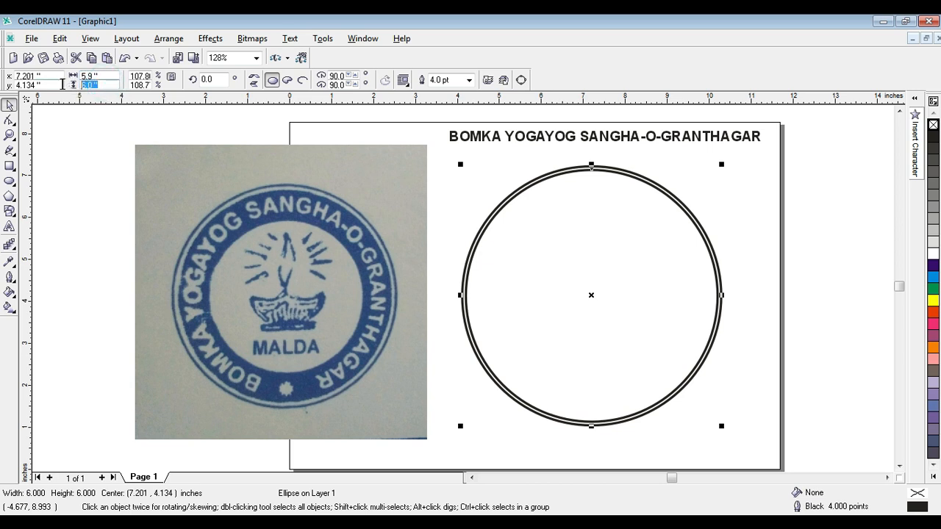
type("5.9")
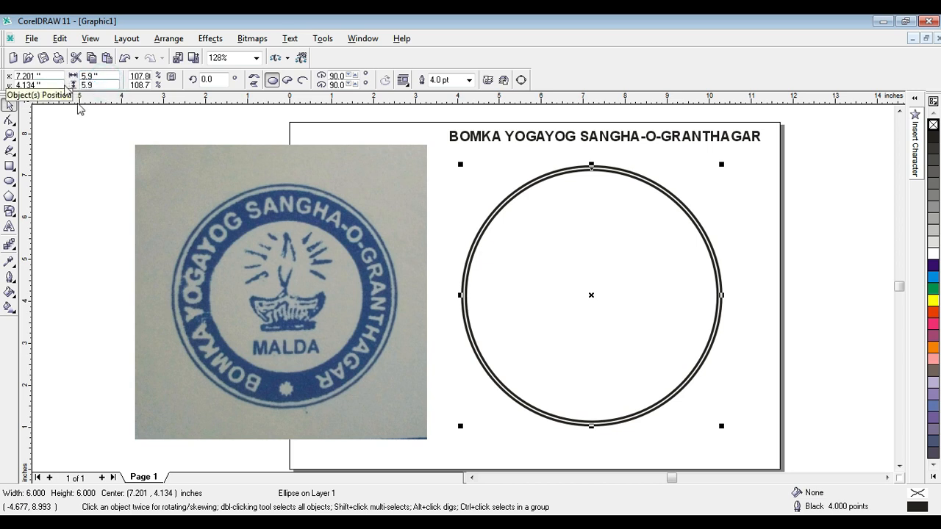
key("Return")
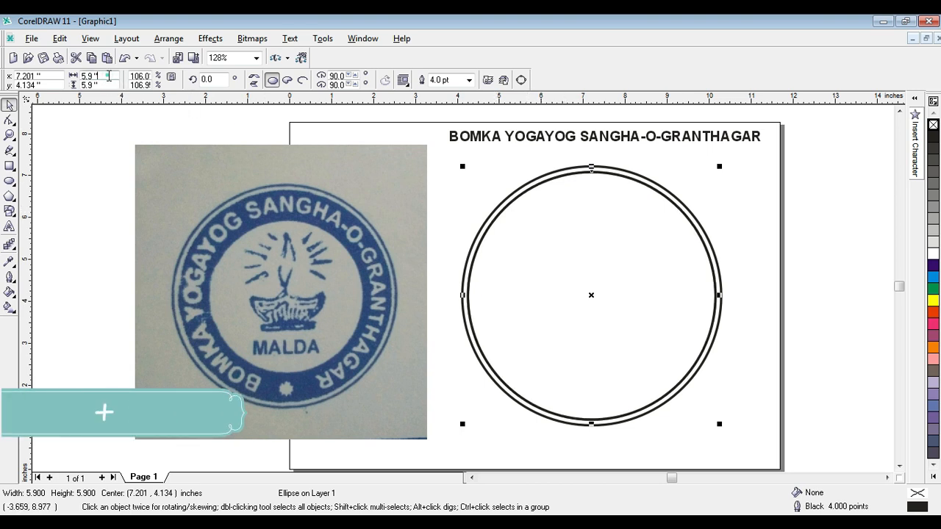
Duplicate the 5.9-inch circle in place and resize the copy to 5 by 5 inches.
left_click_drag(108, 76, 74, 81)
type("5.0")
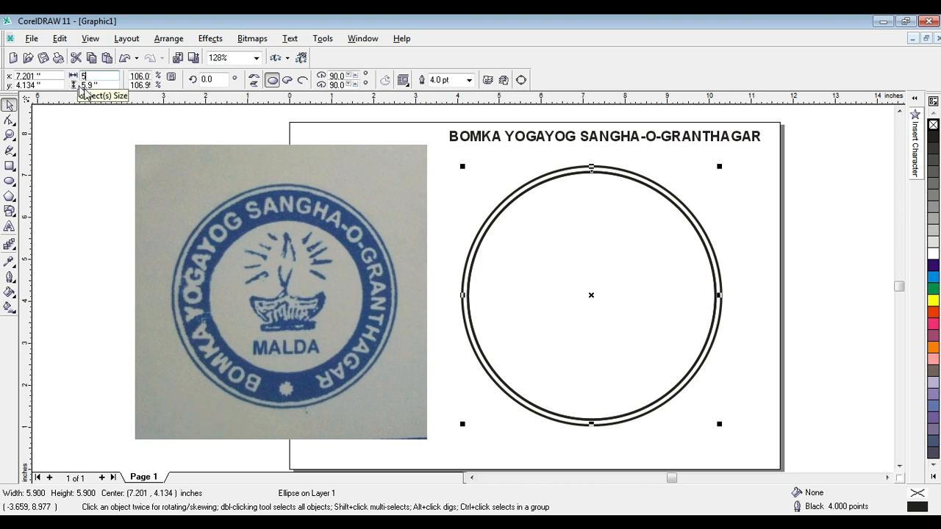
left_click(99, 84)
type("5.0")
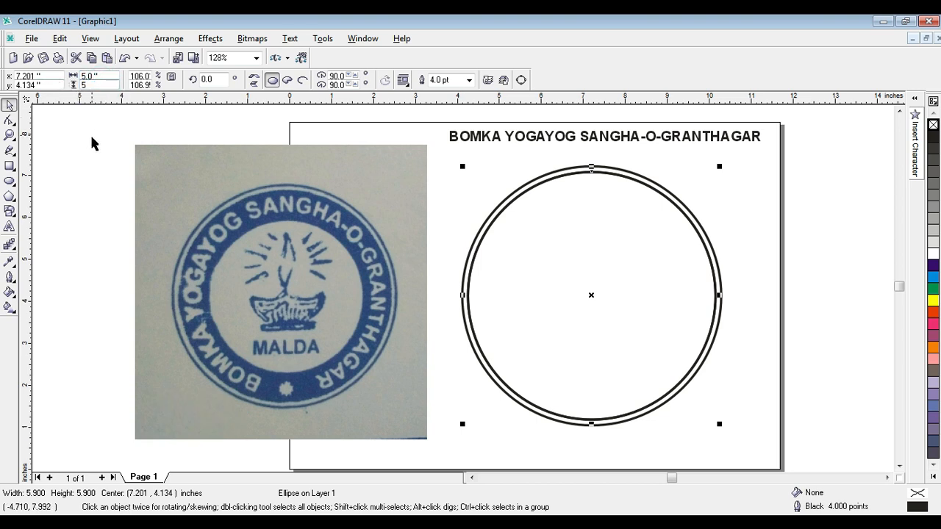
key("Return")
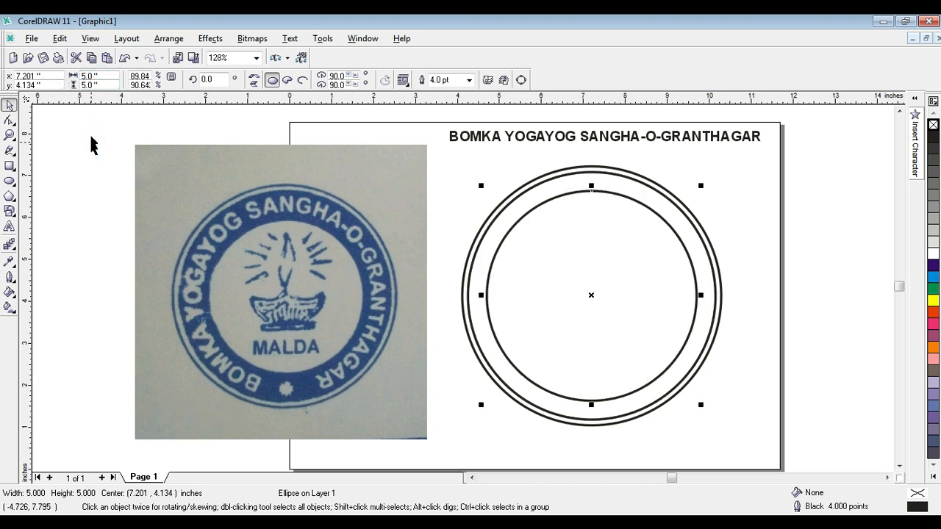
Reduce the innermost circle to 4.4 by 4.4 inches and deselect it.
left_click_drag(112, 76, 55, 74)
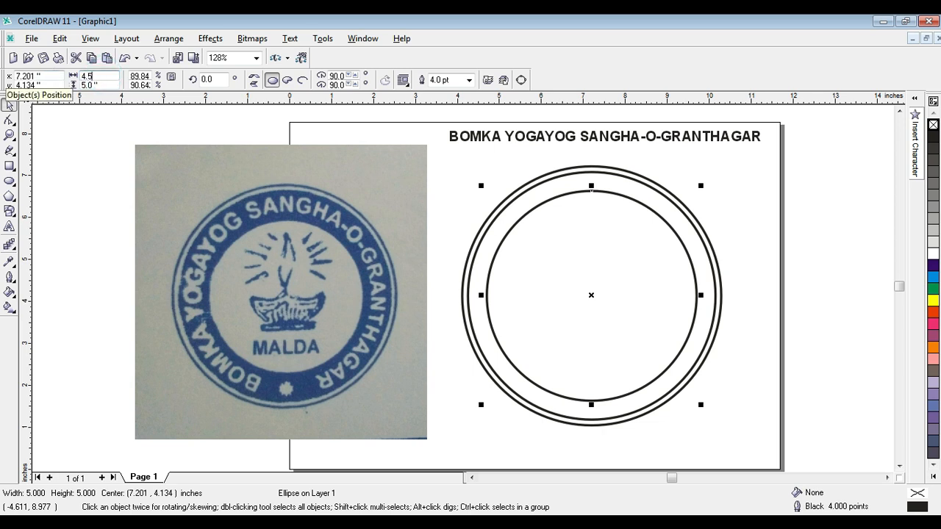
key("Tab")
type("4")
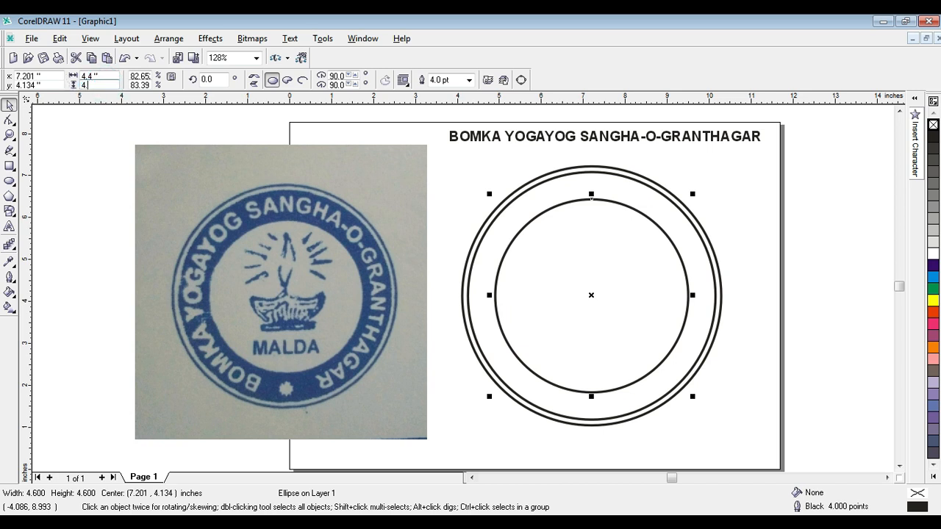
key("Return")
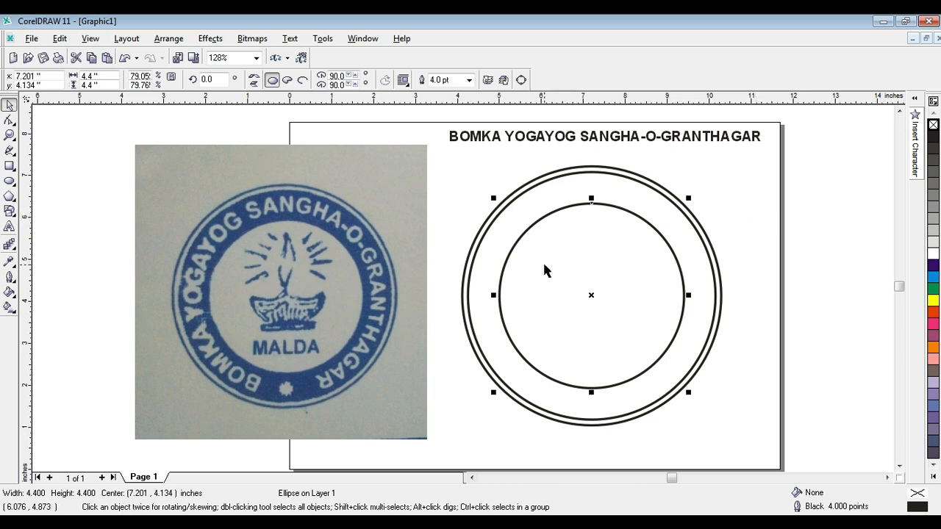
left_click(836, 197)
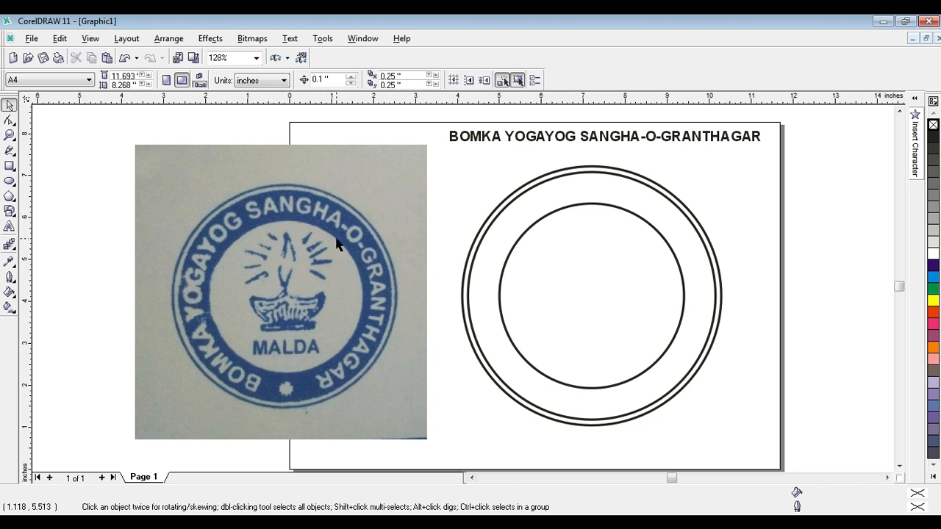
Fill the innermost circle with white.
left_click(529, 234)
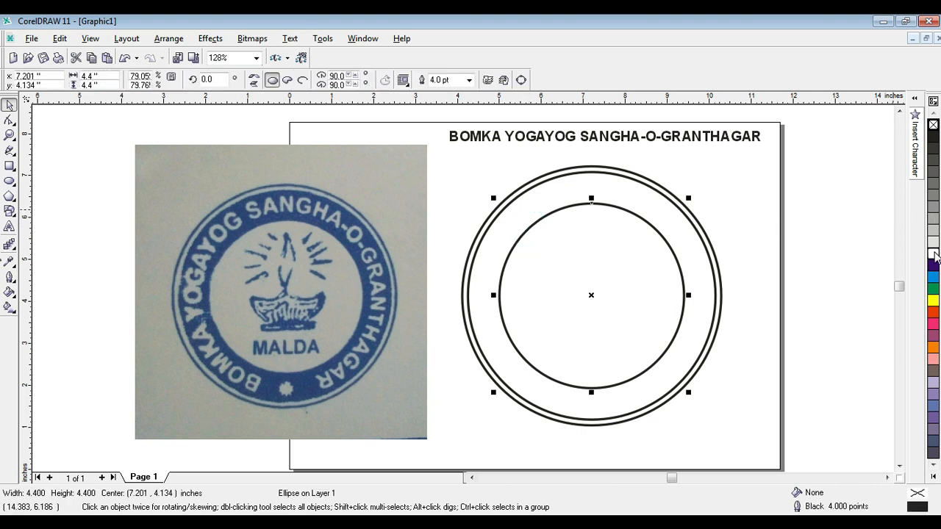
left_click(933, 254)
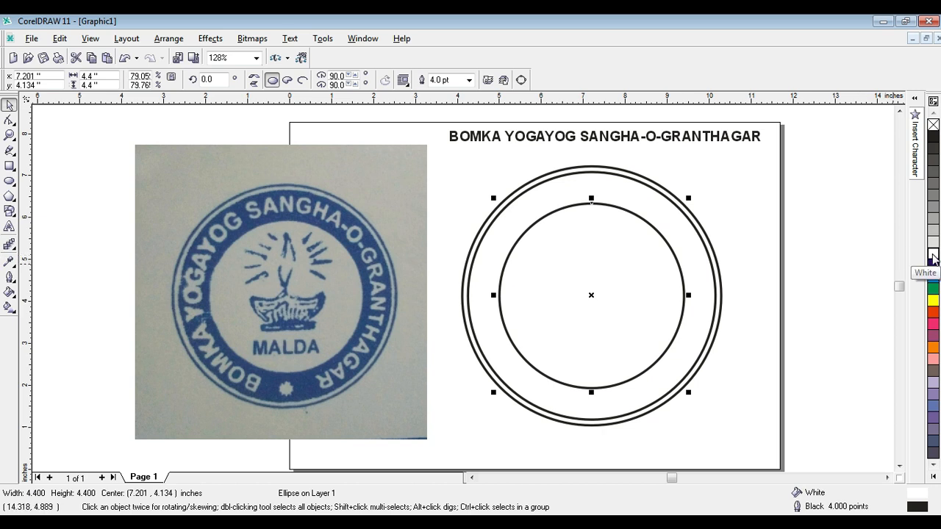
left_click(866, 270)
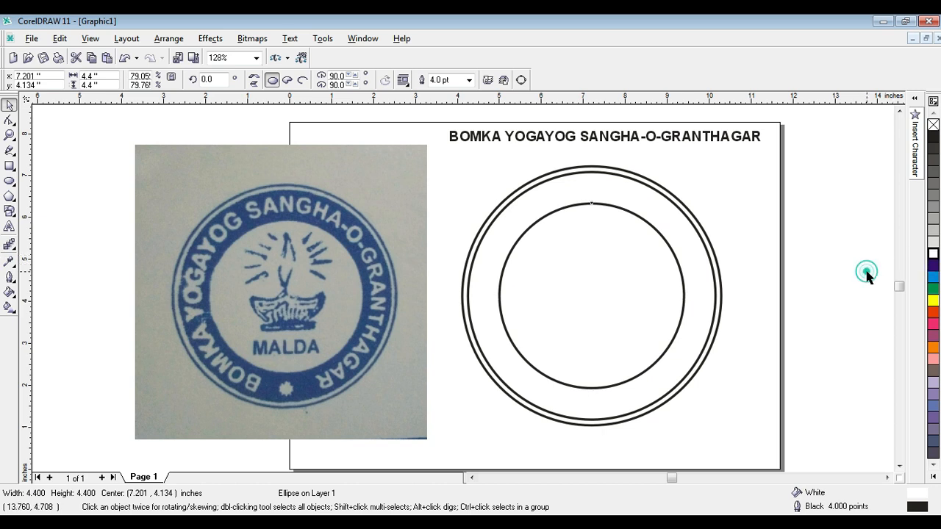
Fill the middle circle with blue and give both the middle and innermost circles a blue outline.
left_click(662, 197)
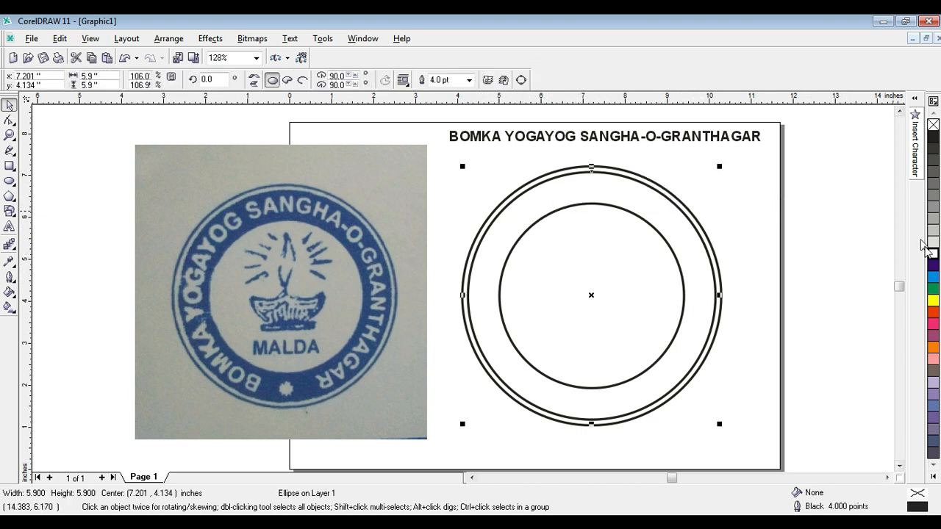
left_click(934, 267)
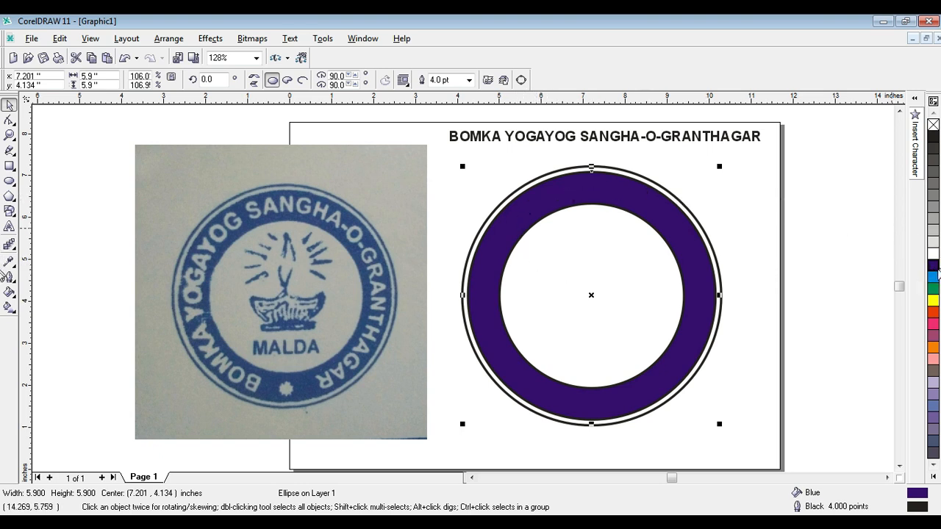
right_click(932, 271)
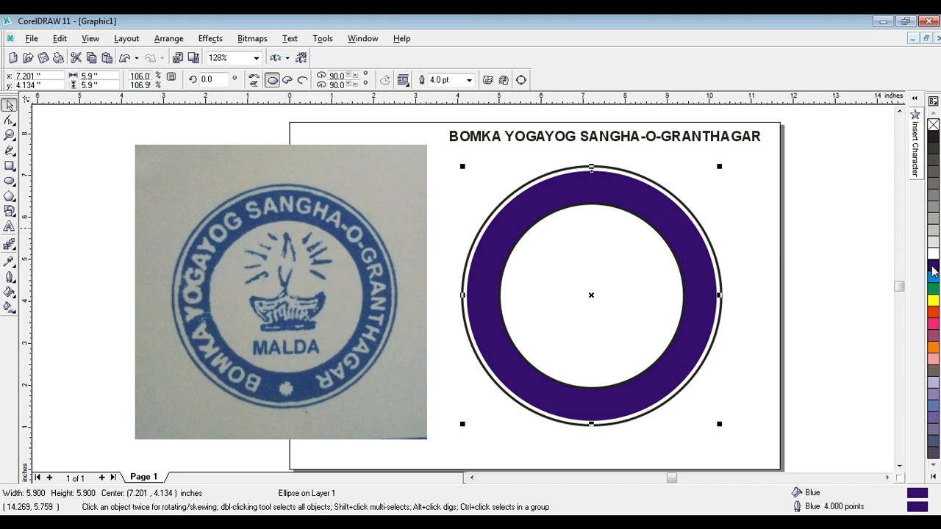
left_click(615, 280)
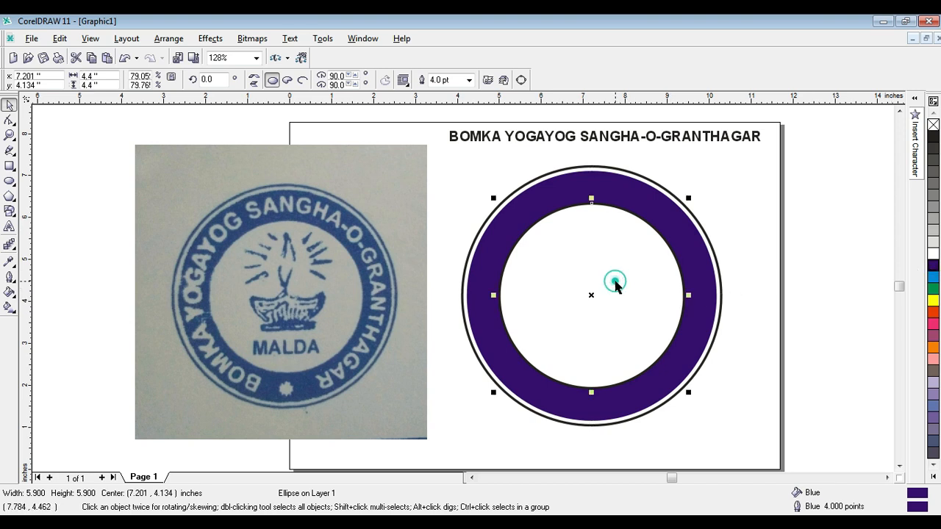
right_click(932, 268)
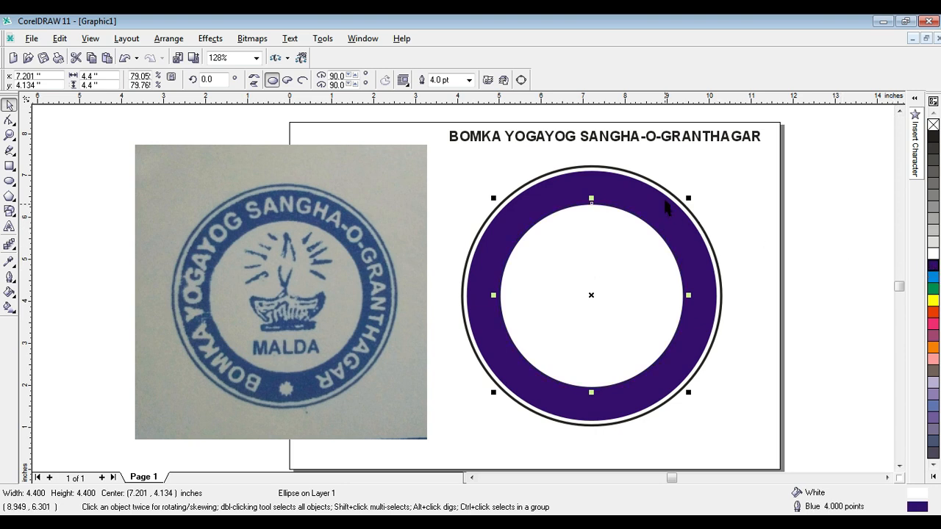
Give the outermost circle a blue outline.
left_click(664, 190)
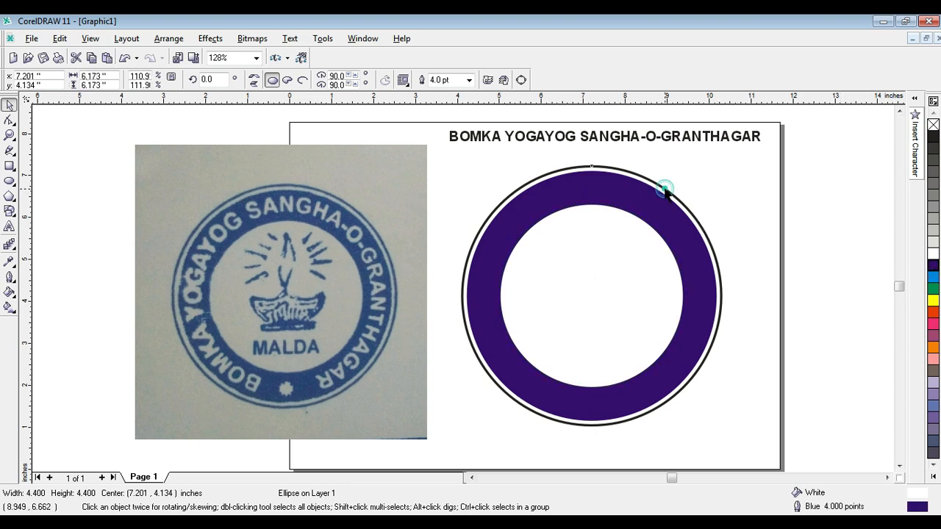
right_click(932, 269)
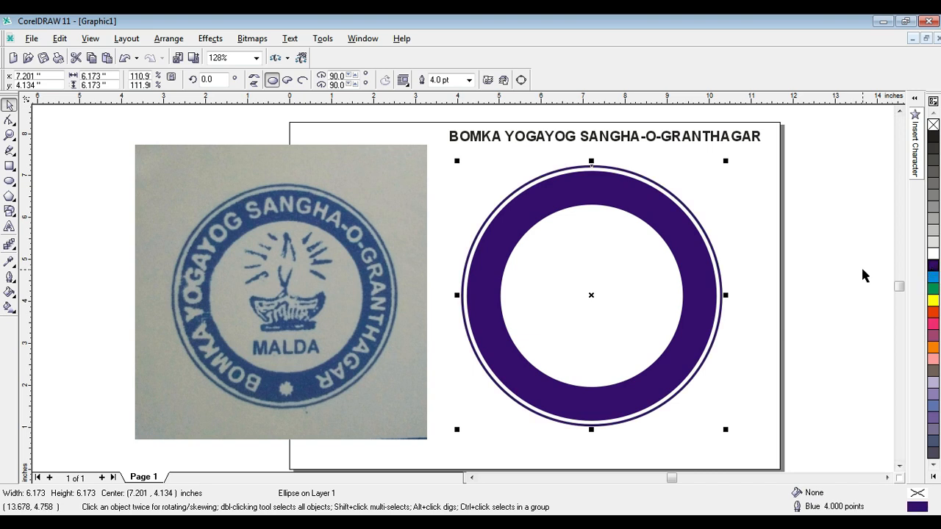
Enlarge the BOMKA YOGAYOG SANGHA-O-GRANTHAGAR text to about 27.3 pt and place it just above the circles.
left_click(523, 141)
mouse_move(524, 141)
left_mouse_down()
mouse_move(524, 173)
mouse_move(524, 153)
left_mouse_up()
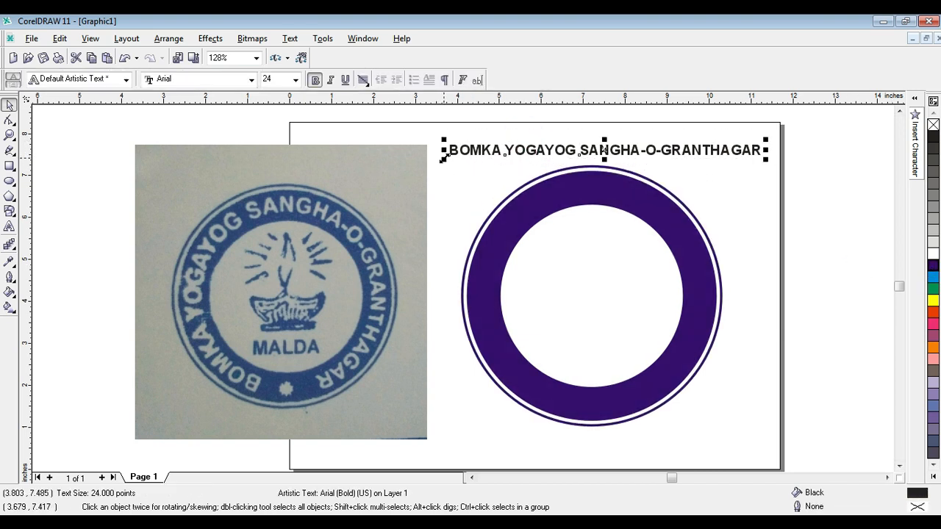
left_click_drag(441, 156, 383, 184)
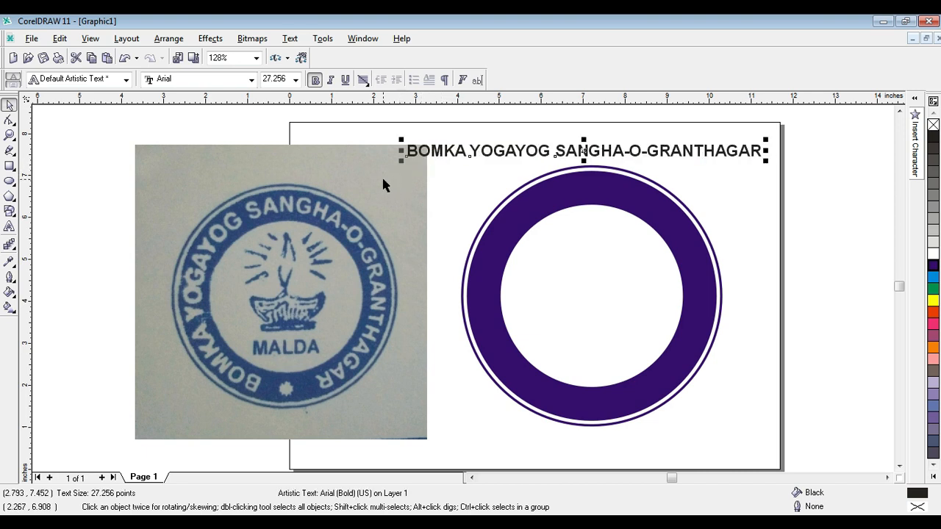
left_click(764, 201)
left_click_drag(651, 157, 652, 145)
Fit the BOMKA YOGAYOG SANGHA-O-GRANTHAGAR text to the path of the innermost circle.
left_click(290, 38)
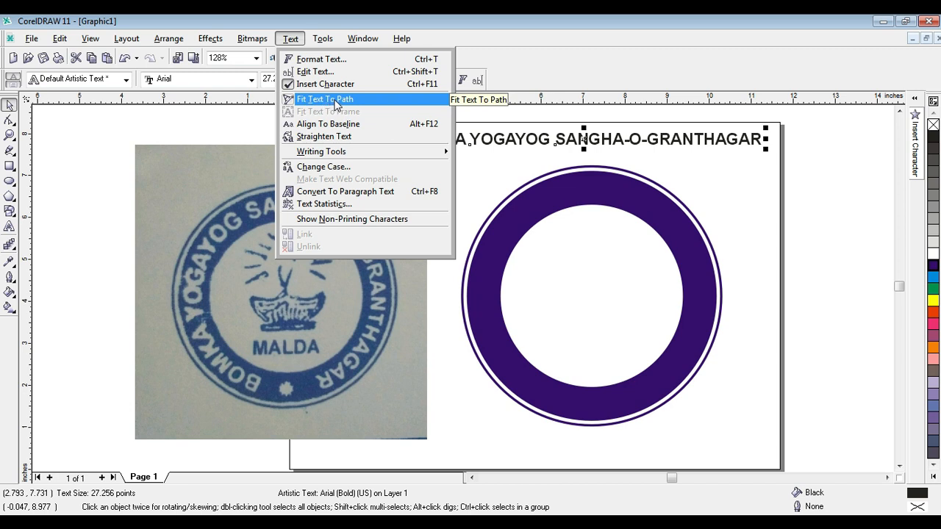
left_click(335, 100)
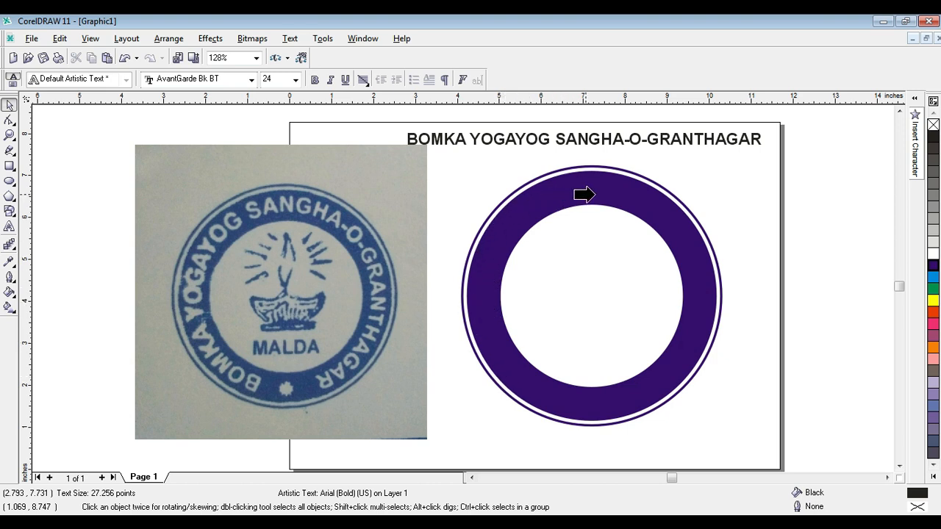
left_click(507, 299)
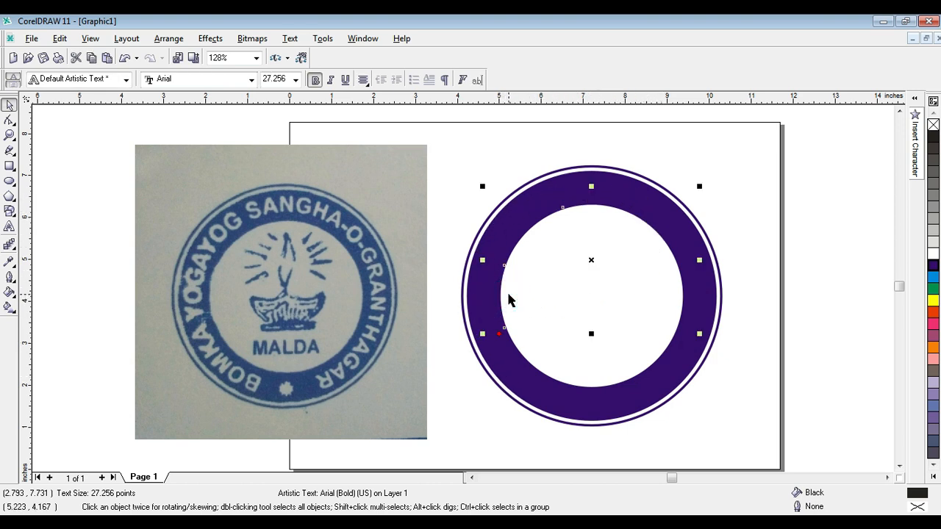
Give all of the curved text a white fill and a white outline.
left_click(10, 227)
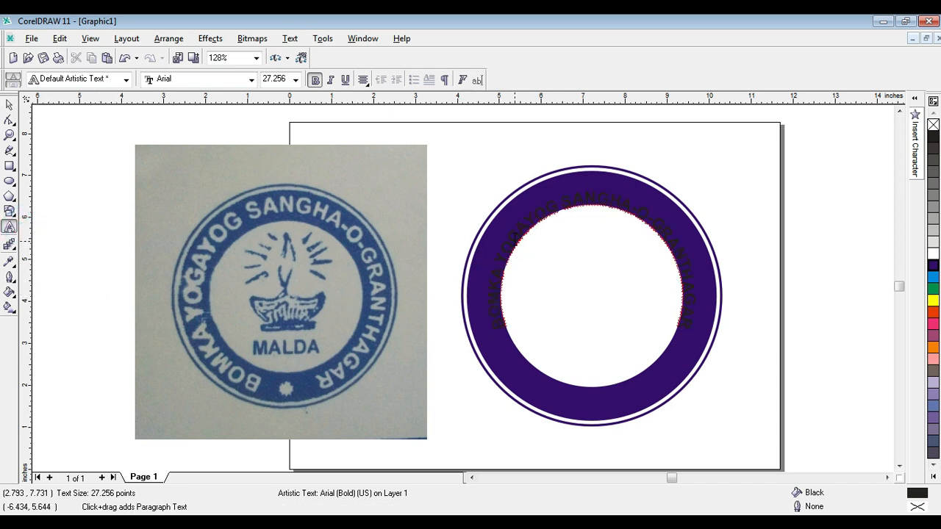
key("ctrl+a")
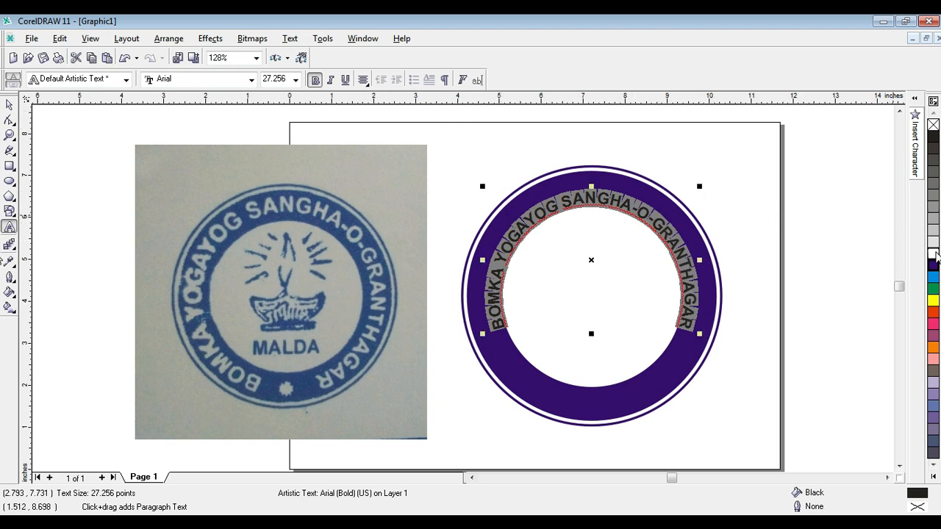
left_click(934, 253)
right_click(933, 253)
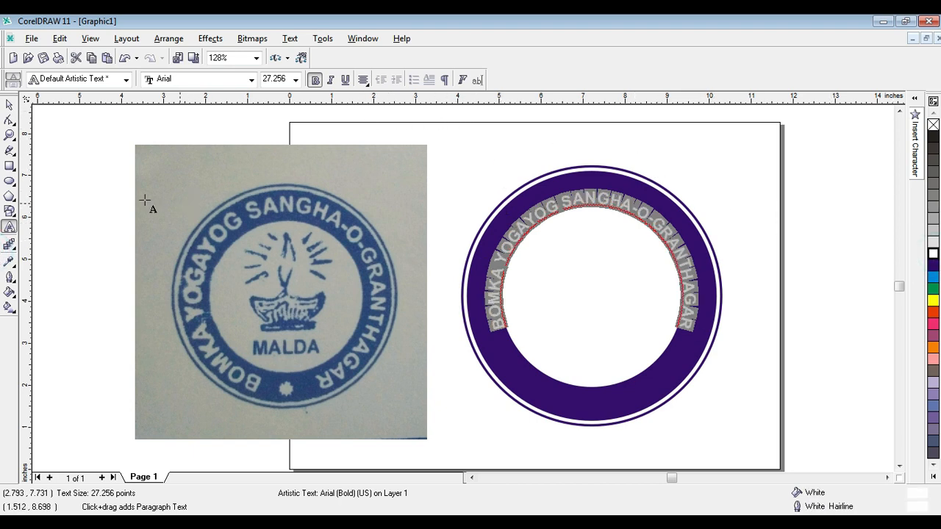
left_click(10, 106)
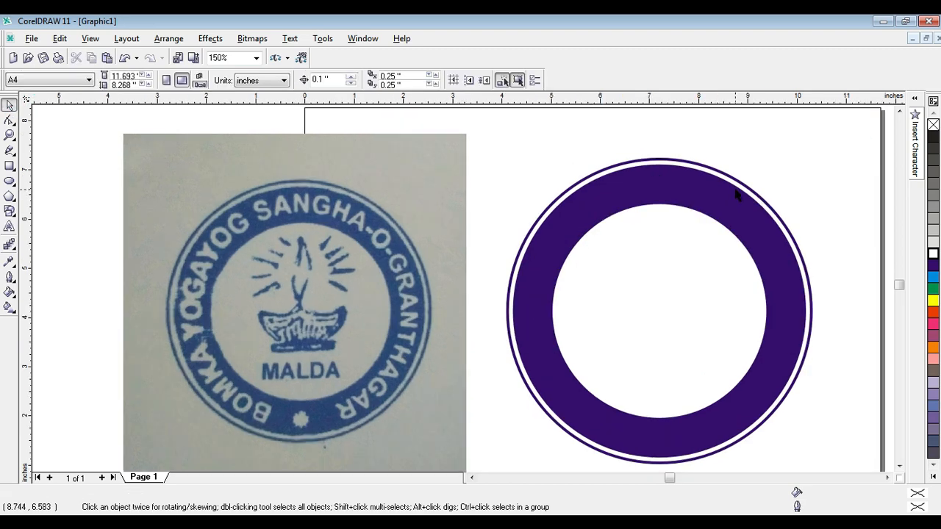
Send the 5.9-inch blue-filled circle to the back, behind the curved text, and deselect it.
left_click(735, 189)
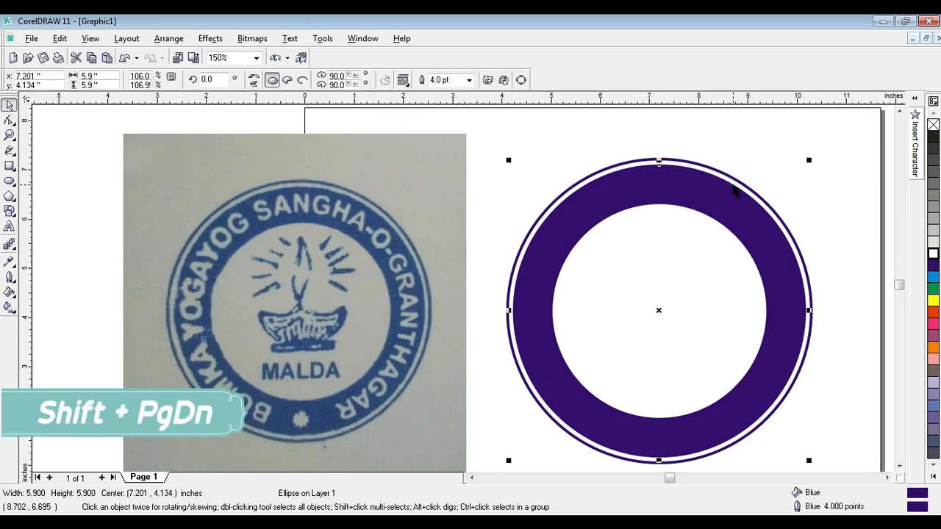
key("shift+Page_Down")
left_click(861, 224)
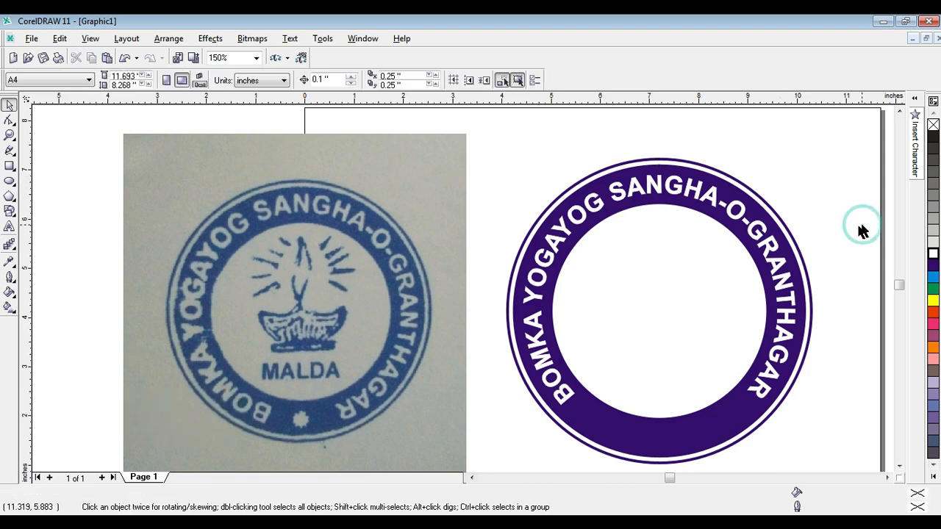
Try the whole curved text at 48 pt and reduce it to 40 pt.
key("F3")
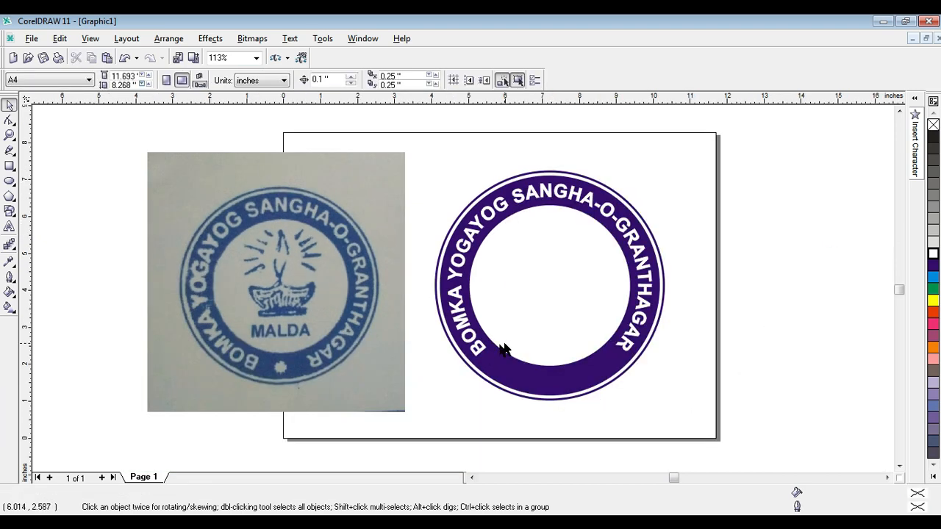
left_click(478, 355)
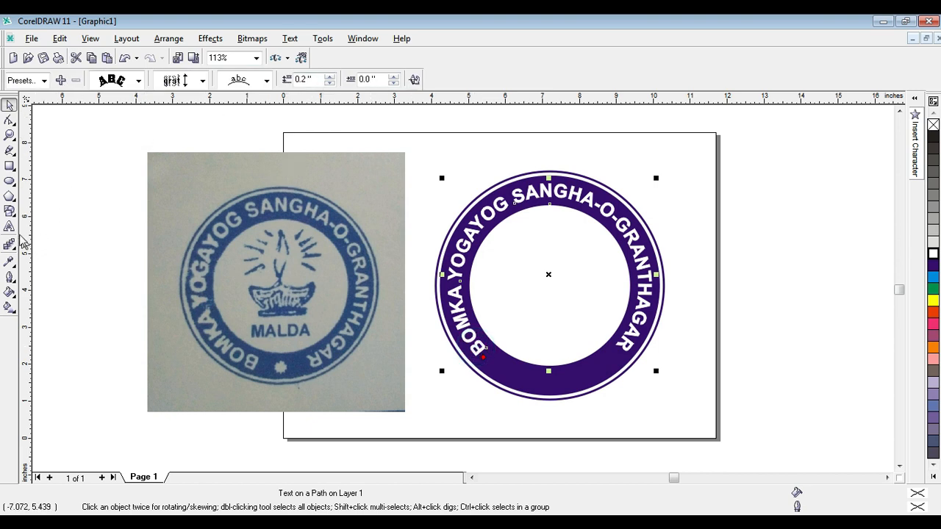
left_click(10, 227)
left_click(489, 360)
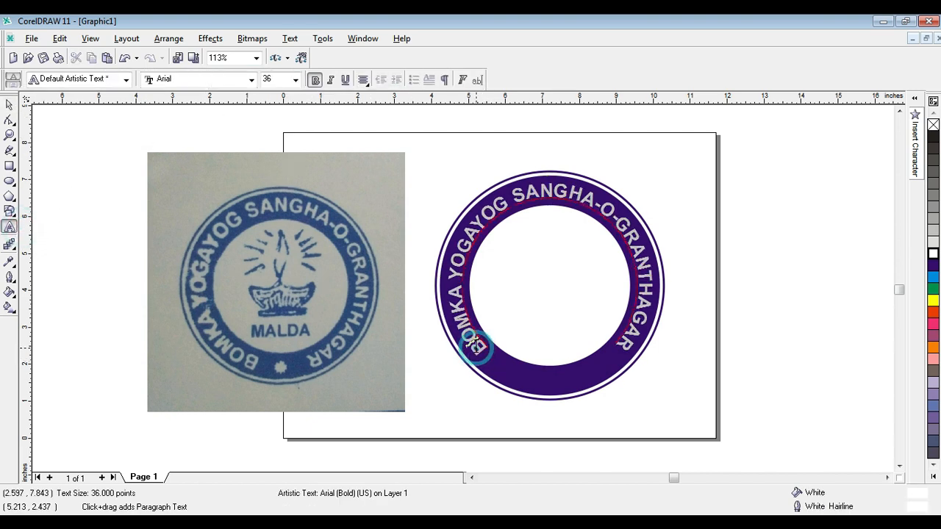
key("ctrl+a")
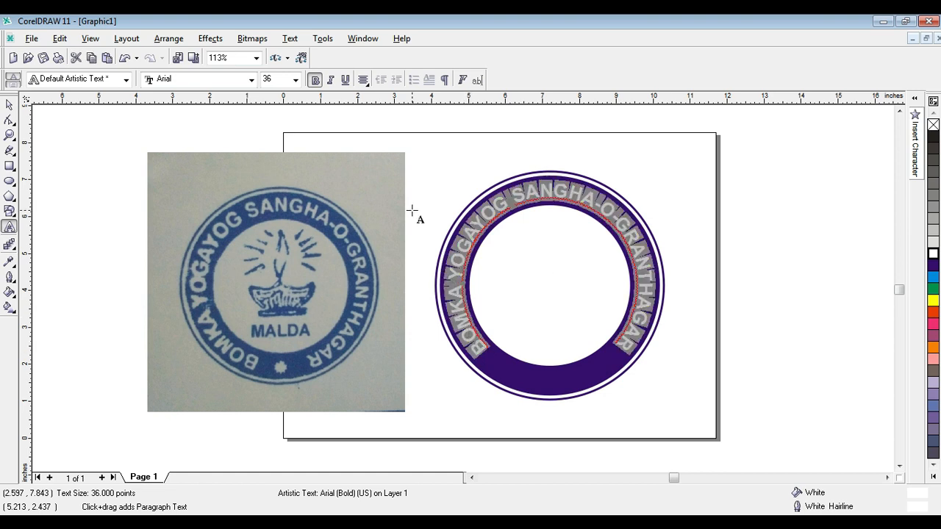
left_click(295, 82)
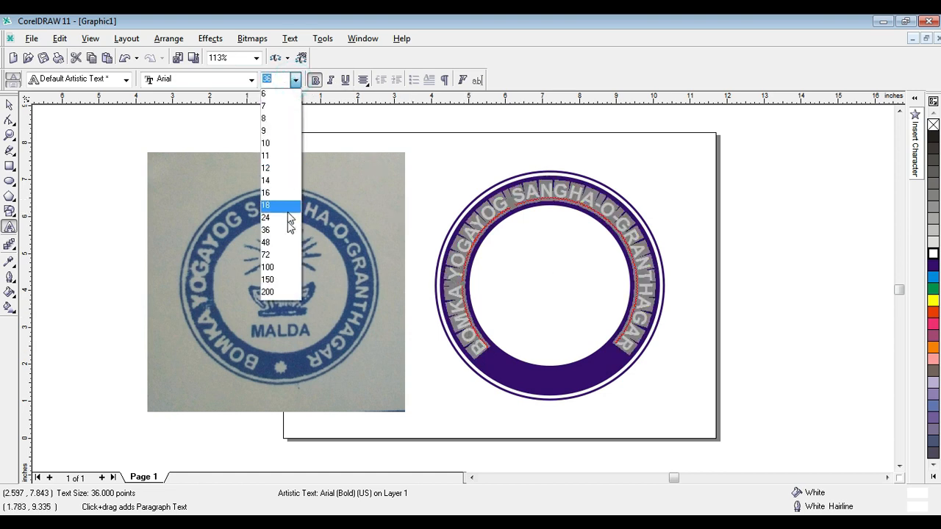
left_click(279, 243)
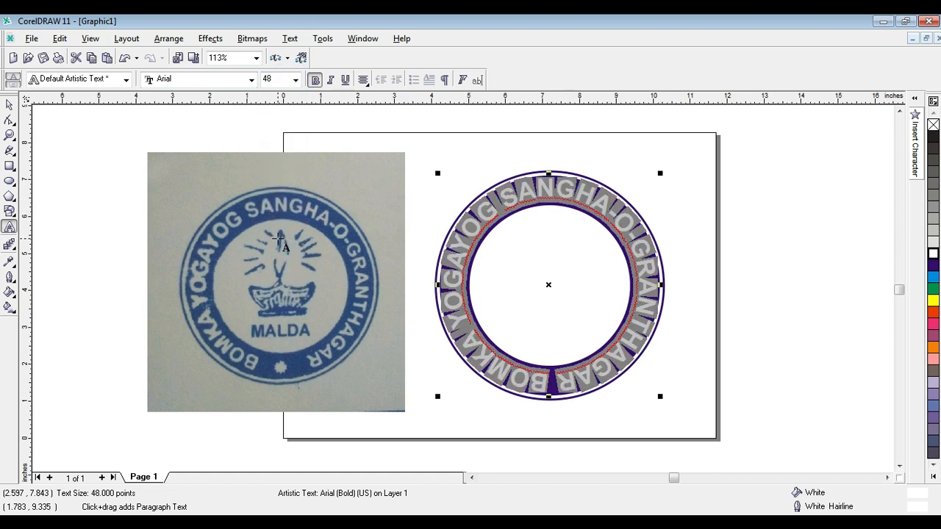
left_click(281, 80)
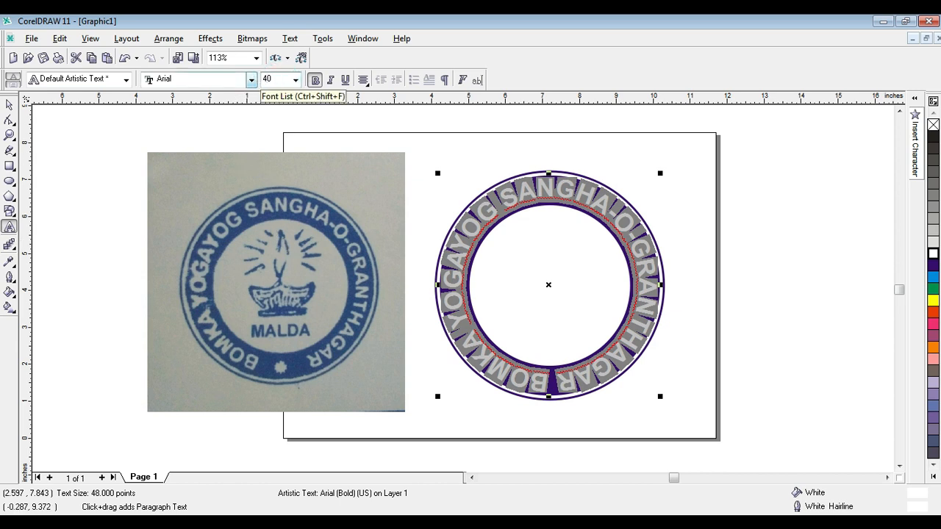
key("Return")
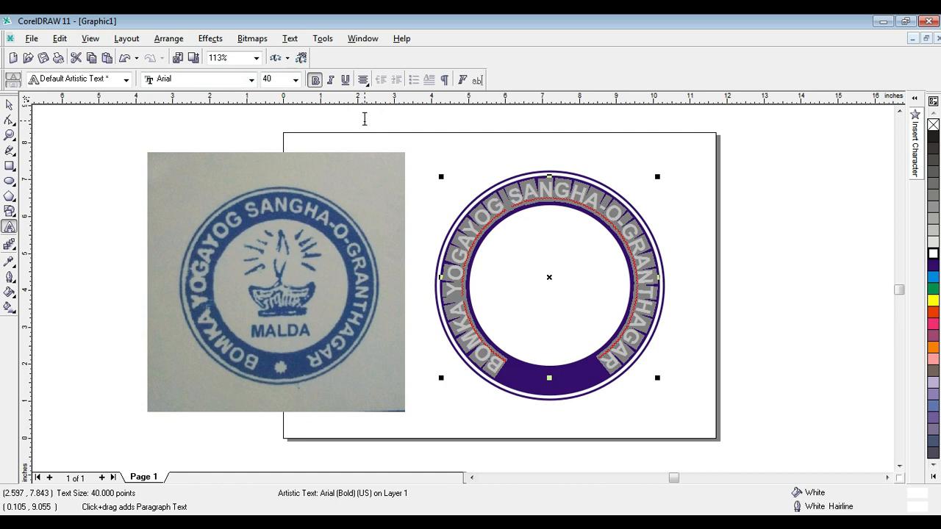
left_click(687, 209)
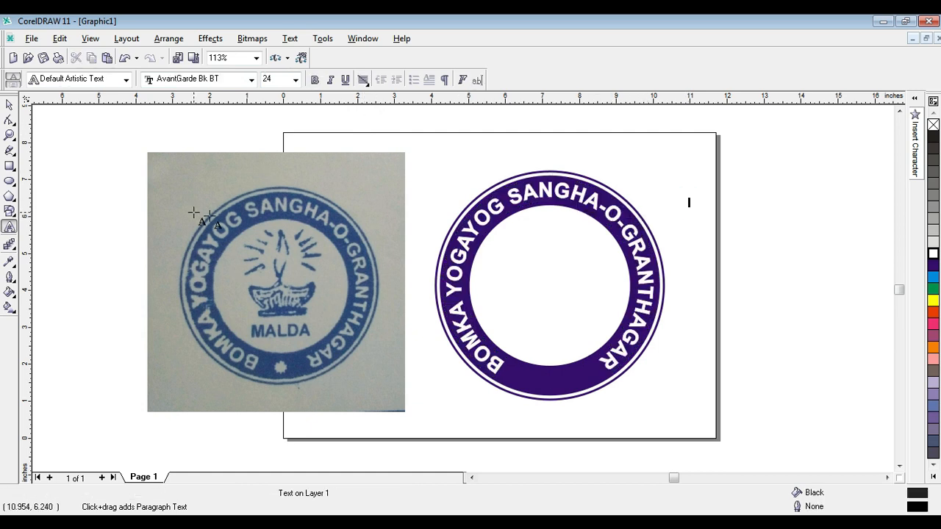
Increase the size of the whole curved text through 42 and 43 pt to 45 pt, and deselect it.
left_click(476, 217)
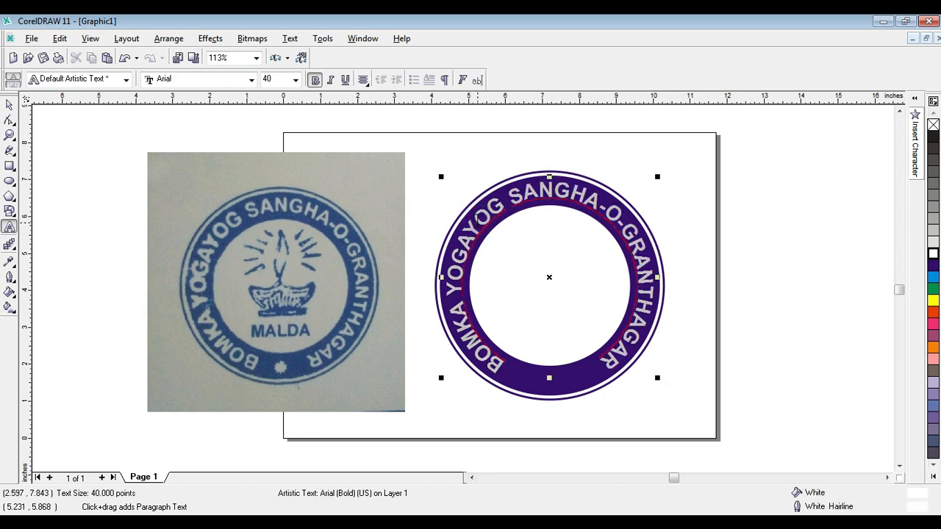
key("ctrl+a")
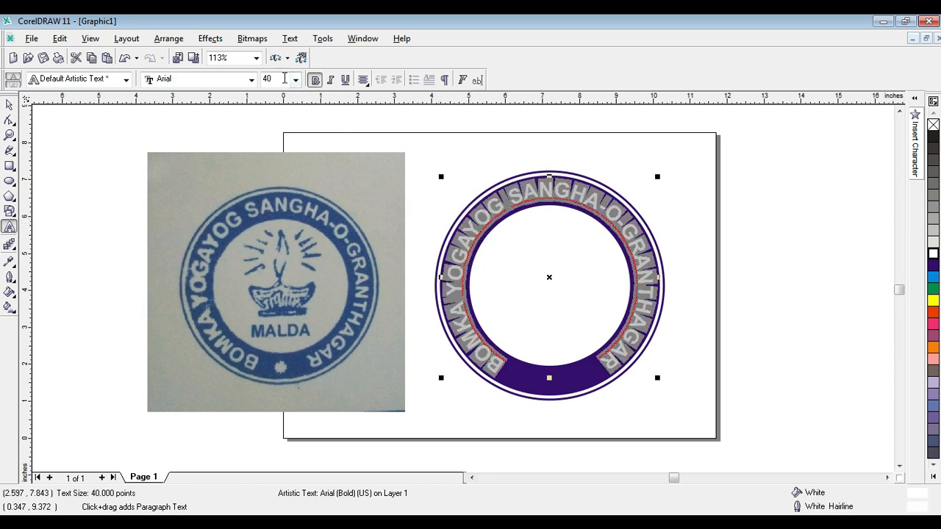
left_click(265, 80)
key("Return")
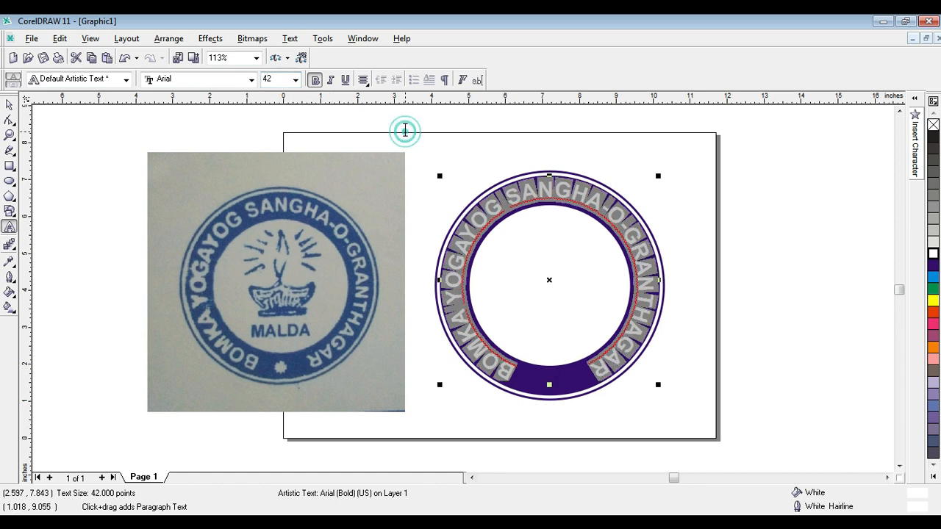
left_click(277, 76)
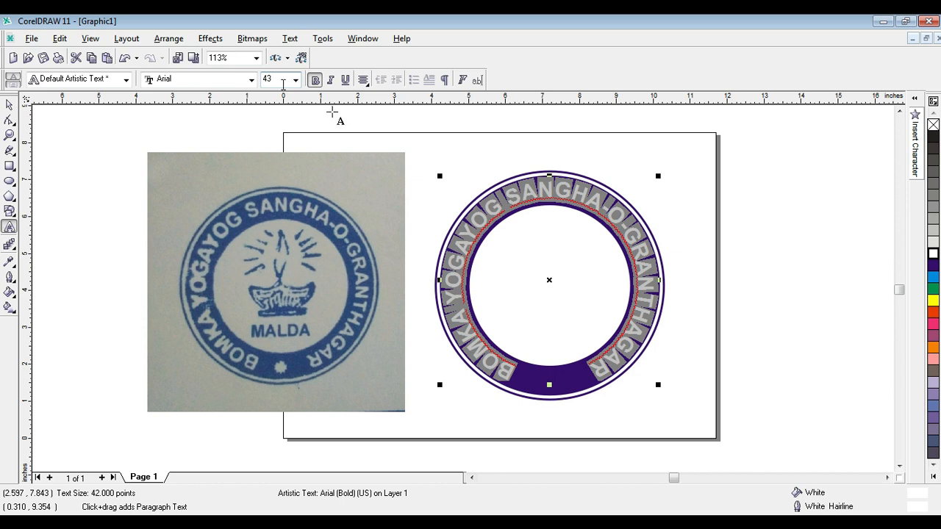
type("43")
key("Return")
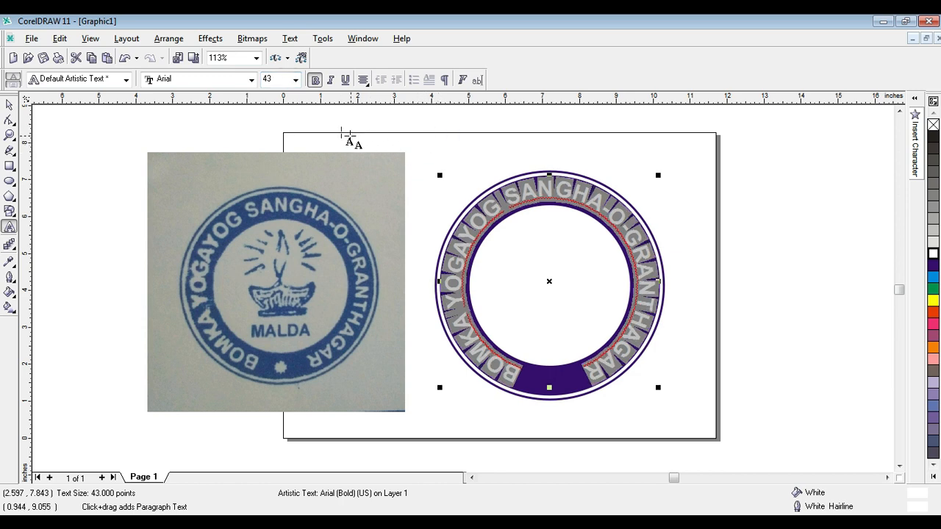
left_click(270, 76)
key("Return")
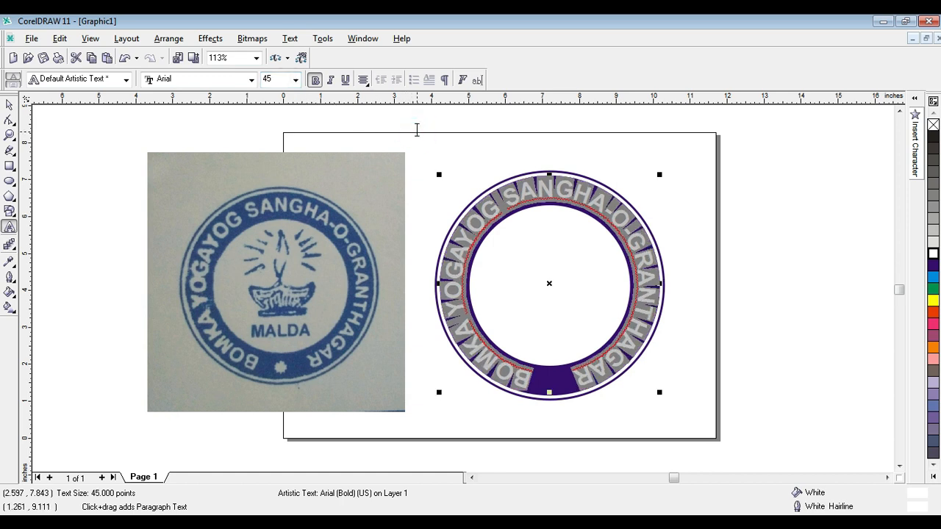
left_click(10, 105)
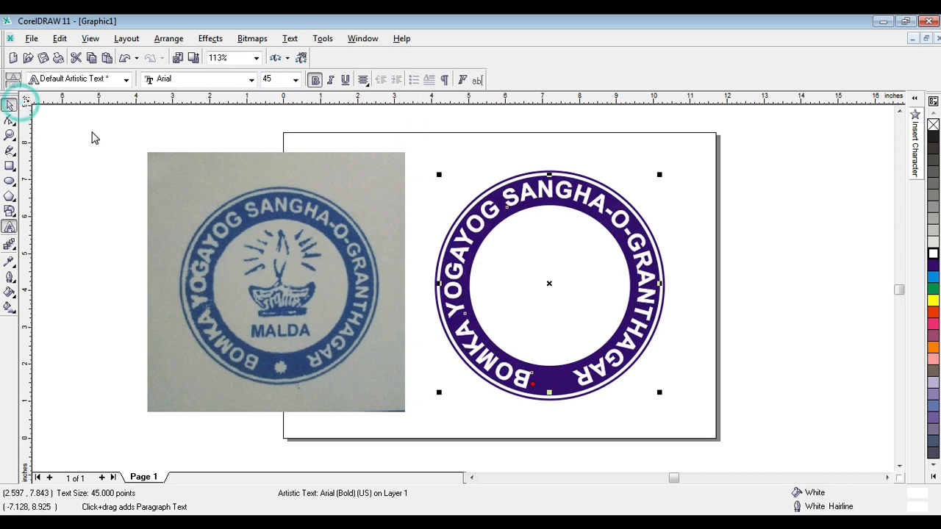
left_click(91, 130)
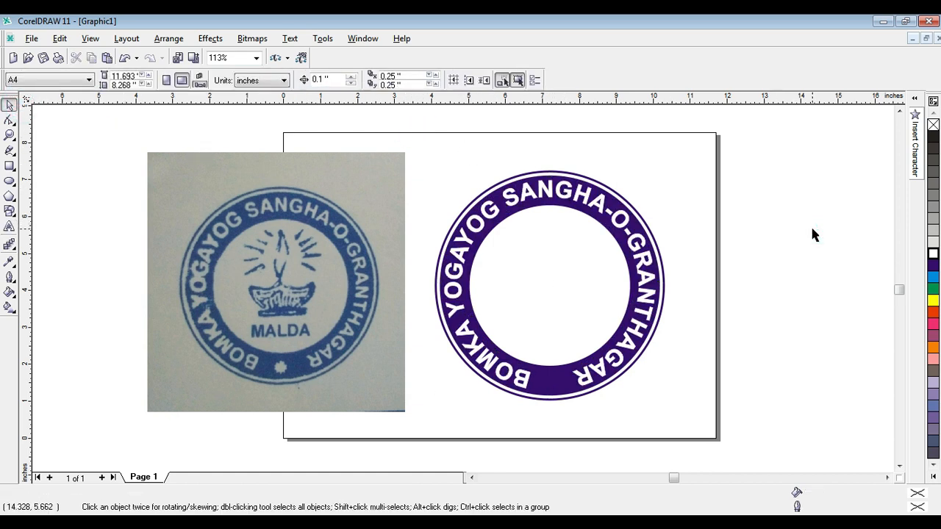
left_click(836, 257)
Draw a five-sided polygon about 0.53 by 0.49 inches in the gap between the text's ends, with white fill and outline.
left_click(9, 197)
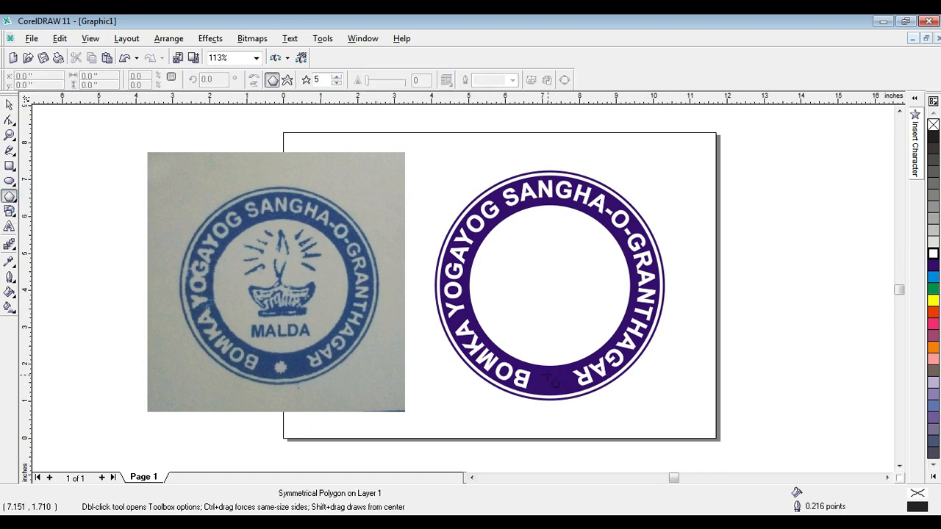
left_click_drag(547, 374, 571, 400)
left_click(934, 253)
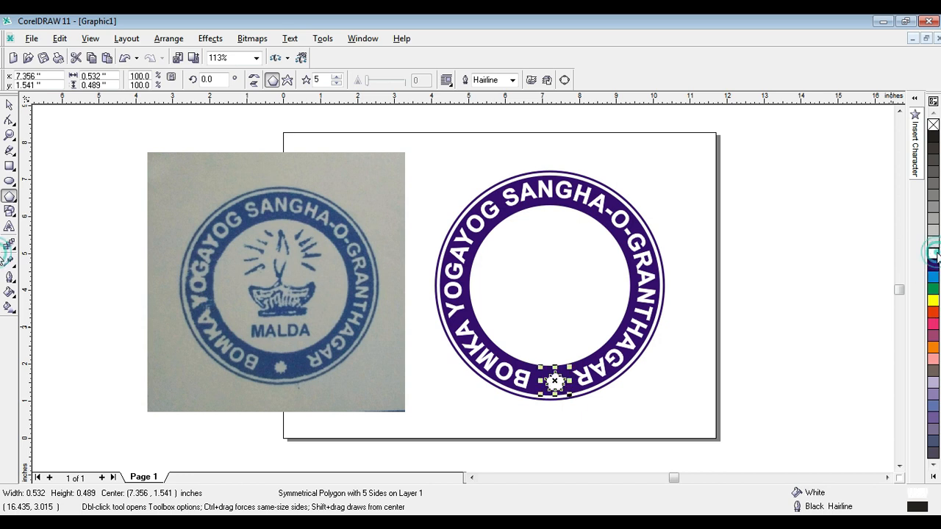
right_click(934, 253)
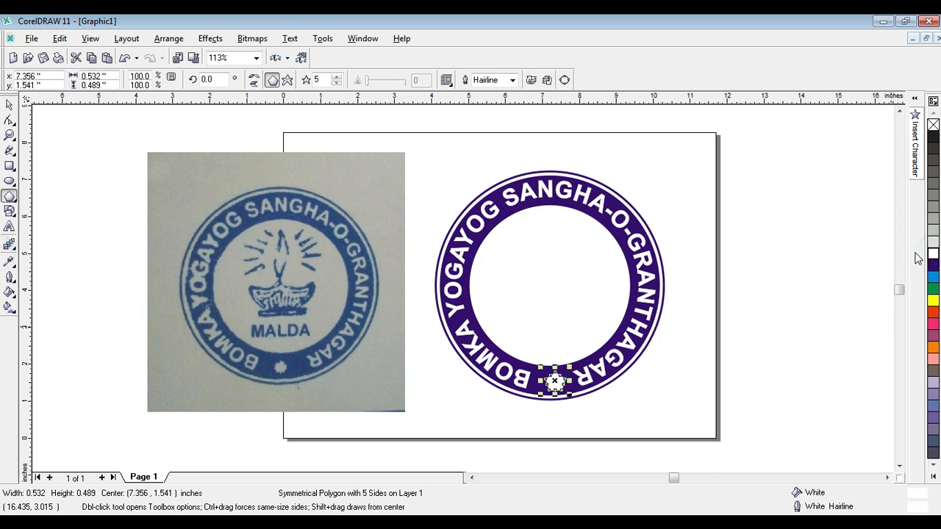
left_click(8, 105)
left_click(74, 174)
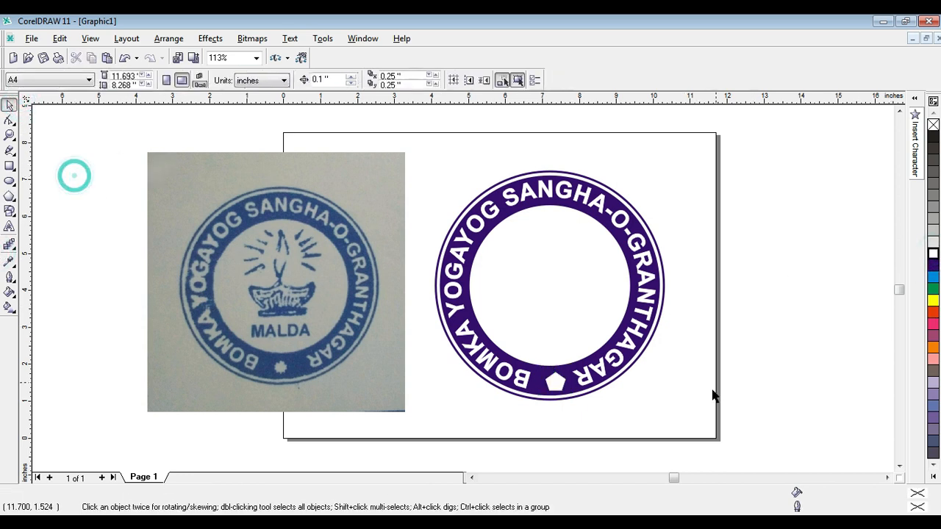
Convert the pentagon between the curved text's ends into a five-pointed star and shift it to the middle of the gap.
left_click(555, 383)
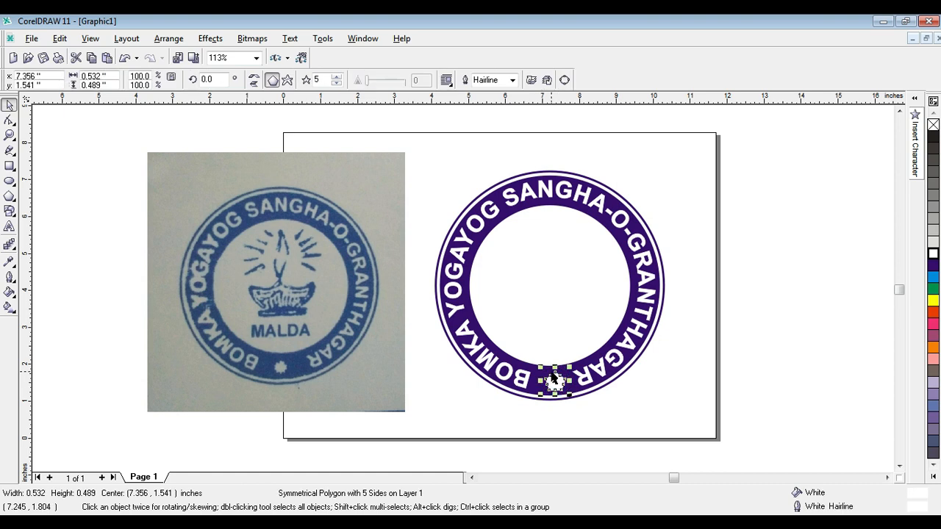
left_click(289, 80)
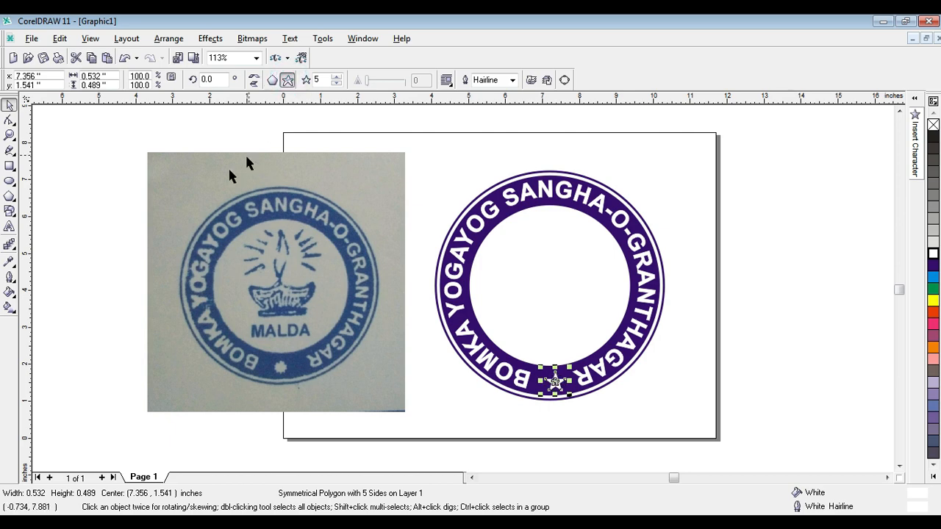
left_click(10, 135)
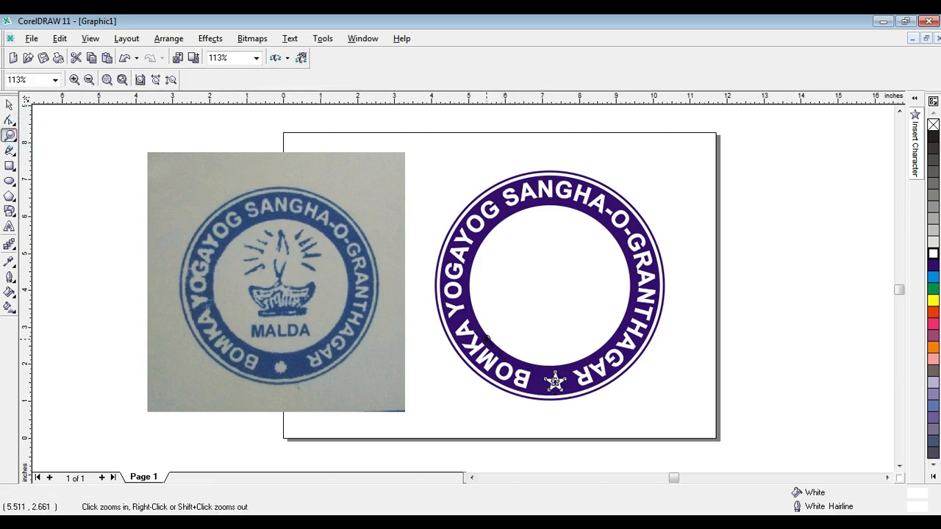
left_click_drag(486, 340, 628, 411)
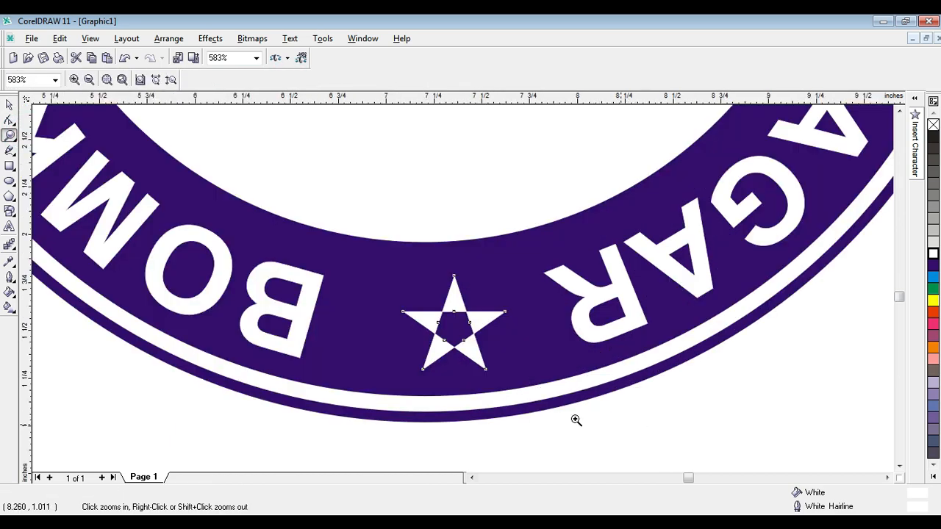
left_click(9, 105)
left_click_drag(455, 305, 438, 297)
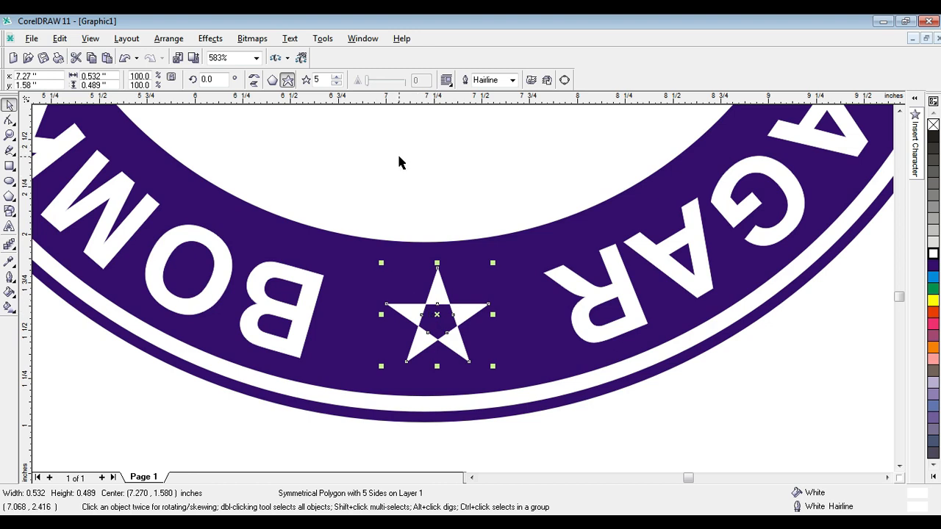
Try eight points on the star and settle on seven.
left_click(337, 78)
left_click(336, 78)
left_click(337, 78)
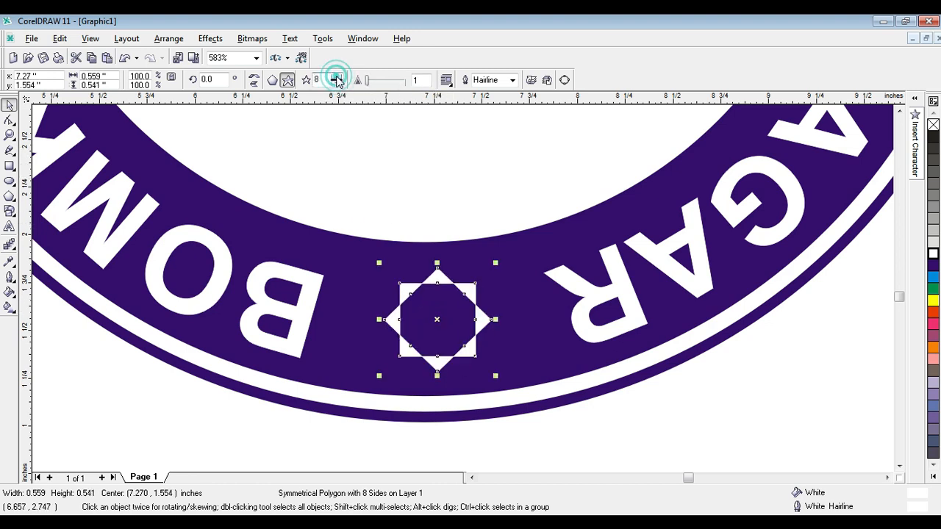
left_click(337, 83)
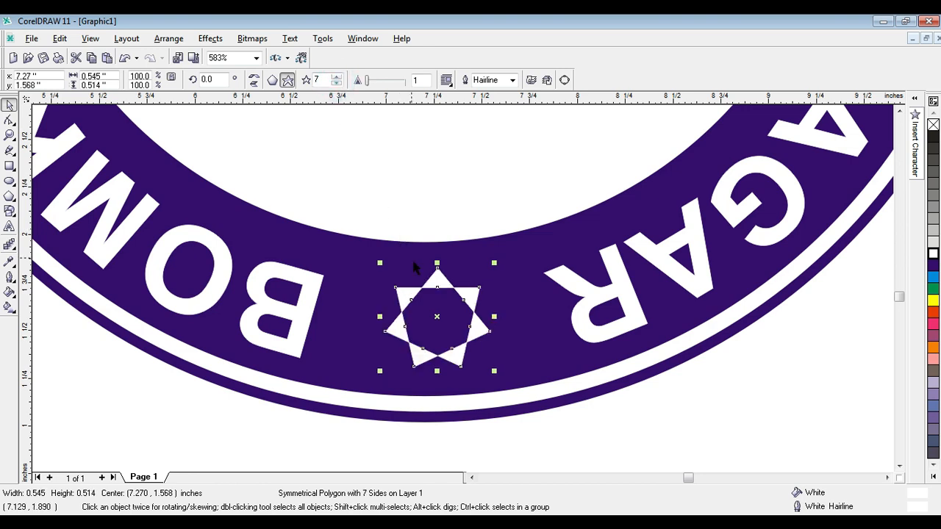
Reshape the seven-pointed star by pulling its inner nodes slightly towards the centre.
key("F10")
left_click_drag(412, 302, 418, 307)
key("space")
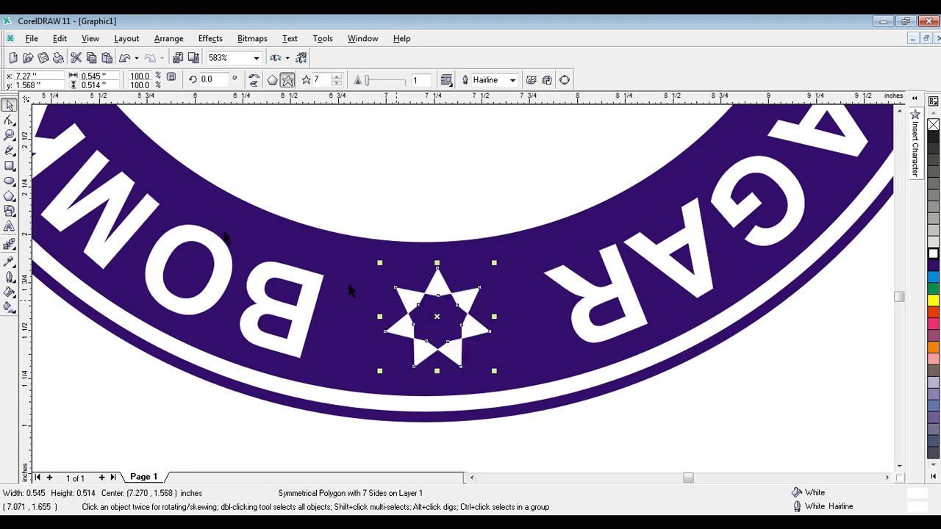
Cover the star's hollow centre with an ellipse about 0.31 by 0.31 inches, with white fill and outline.
left_click(9, 181)
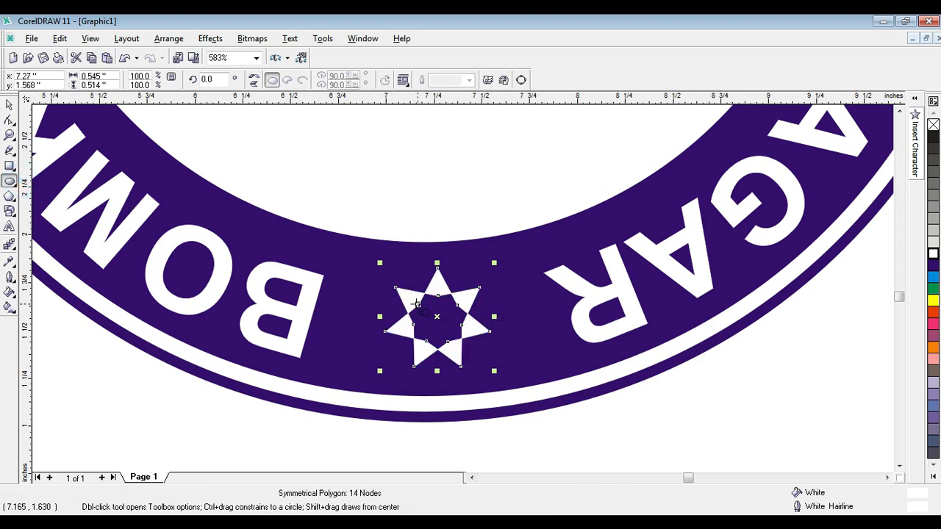
left_click_drag(411, 296, 466, 348)
left_click_drag(406, 291, 402, 287)
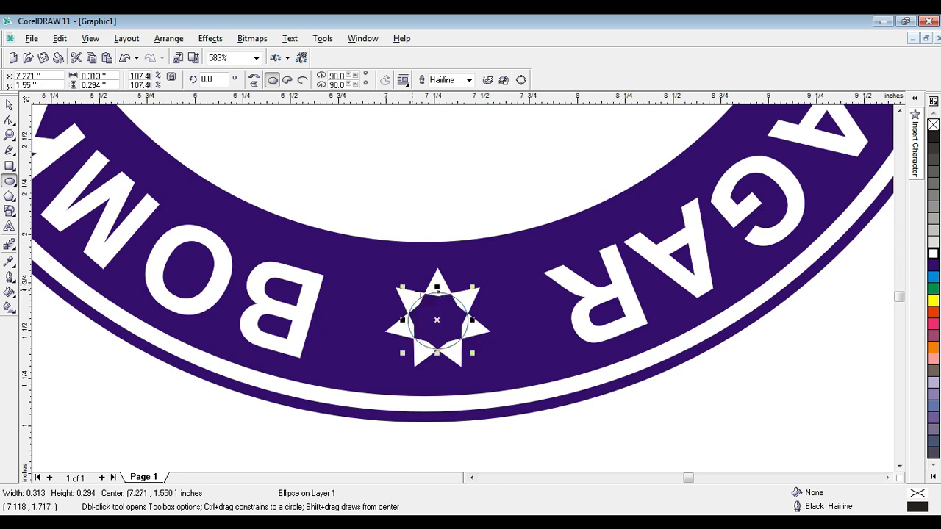
left_click(933, 253)
right_click(932, 254)
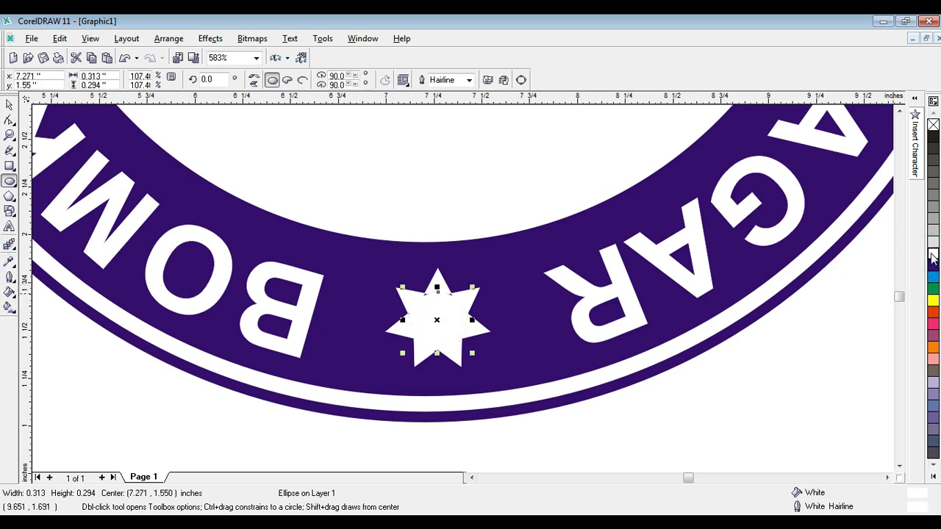
left_click_drag(437, 287, 438, 284)
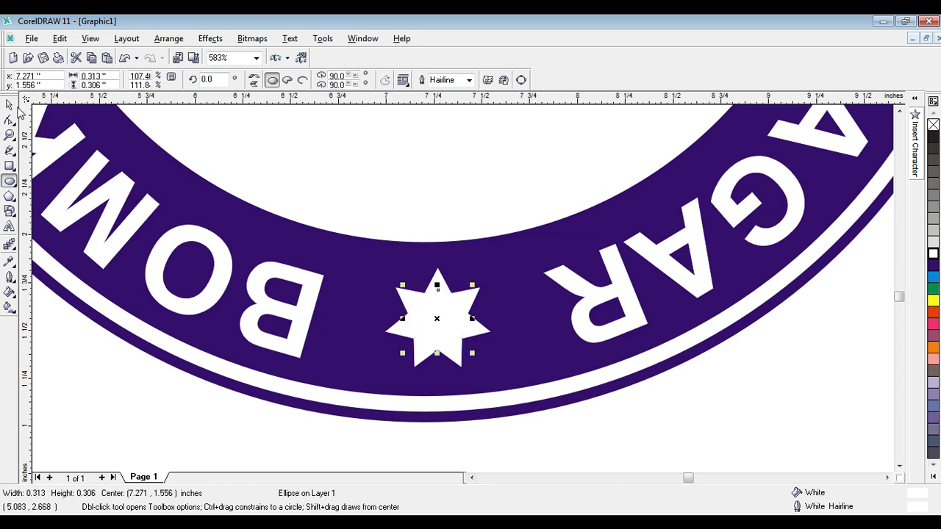
Group the star with its white ellipse and deselect the group.
left_click(10, 105)
left_click_drag(528, 456, 378, 218)
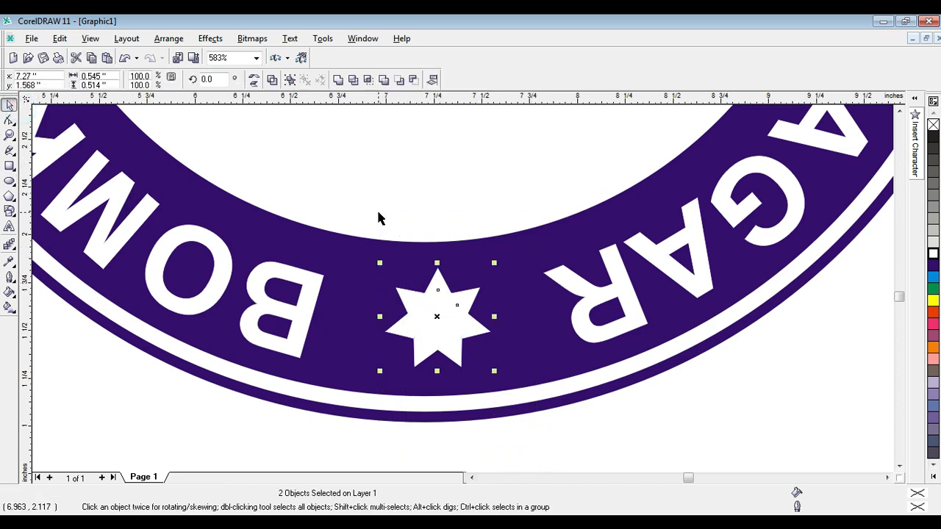
left_click(290, 79)
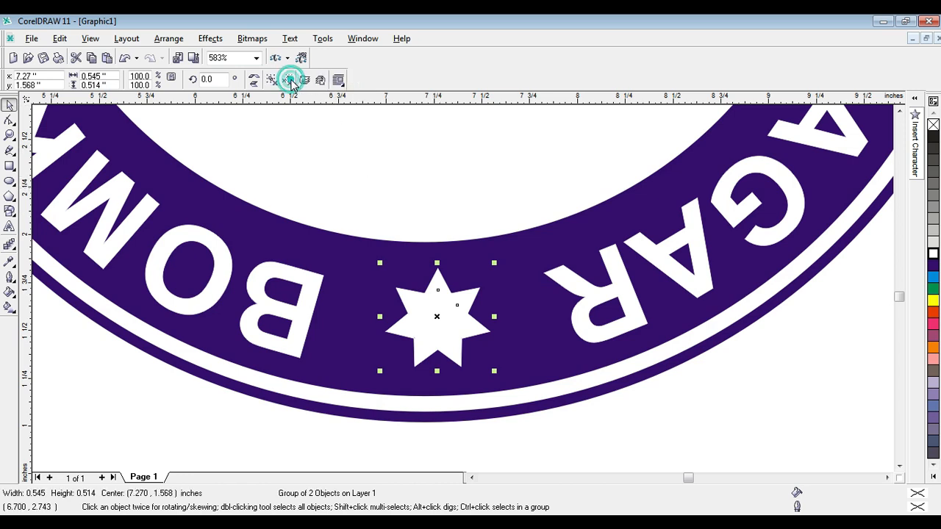
left_click(9, 134)
key("F4")
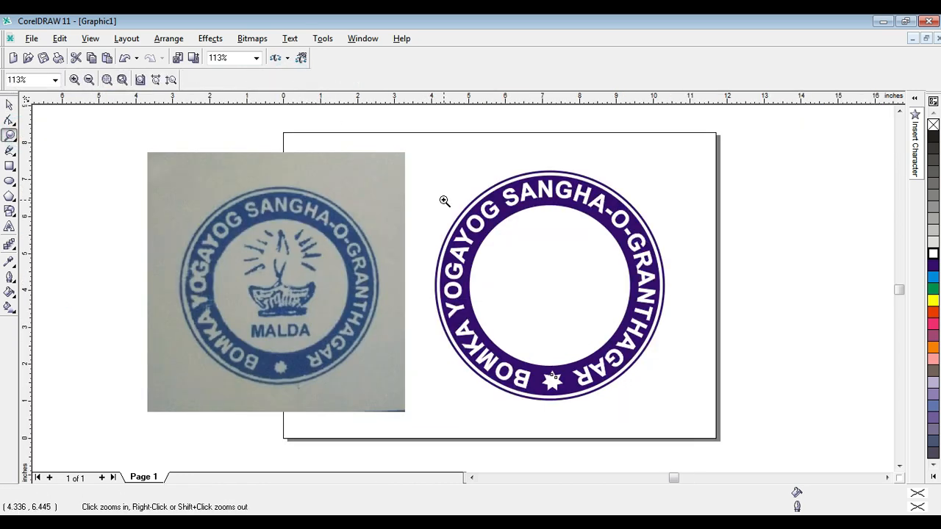
right_click(567, 260)
left_click_drag(292, 183, 706, 422)
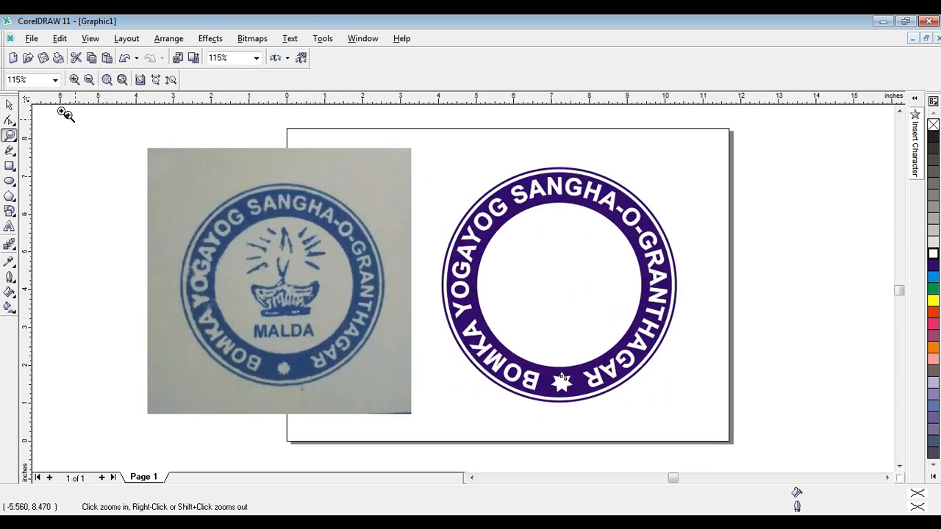
left_click(10, 105)
left_click(462, 151)
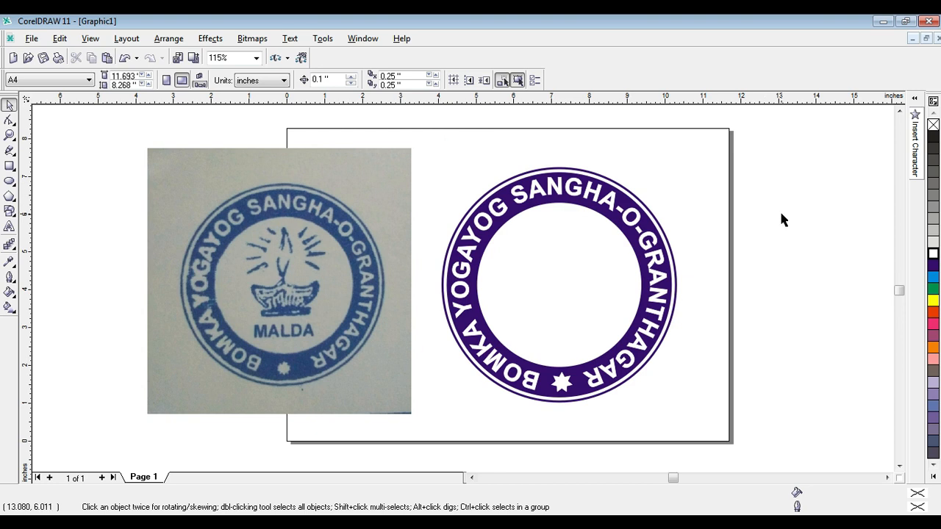
left_click(780, 209)
Import Diya copy.png and place it about 3.09 by 3.52 inches inside the seal's inner circle.
right_click(674, 173)
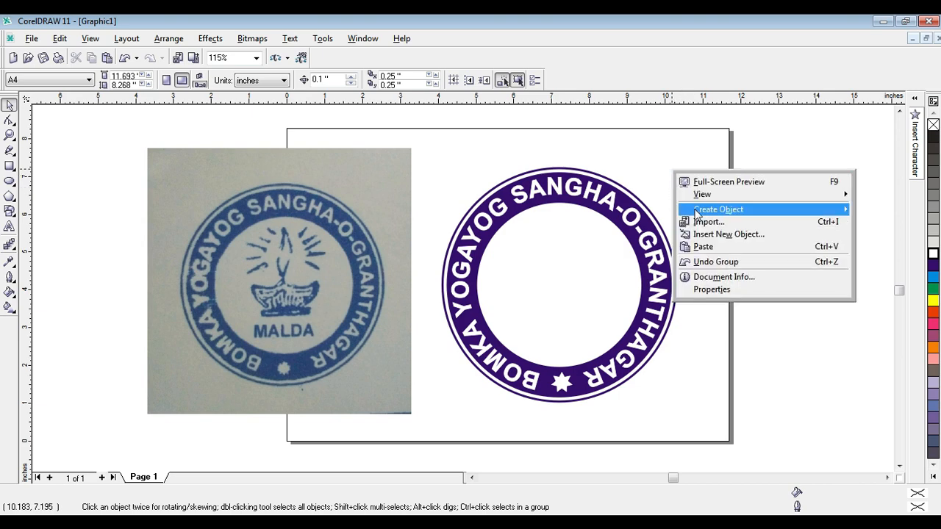
left_click(704, 223)
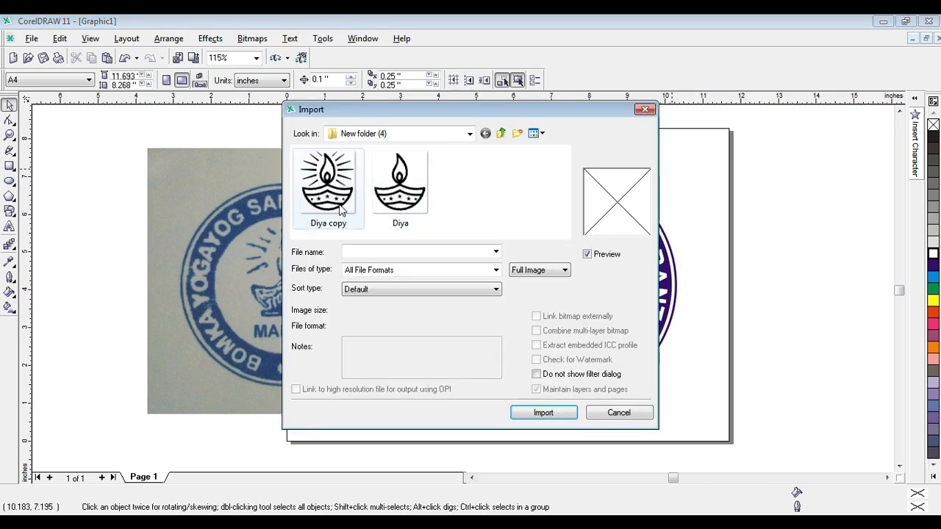
double_click(333, 187)
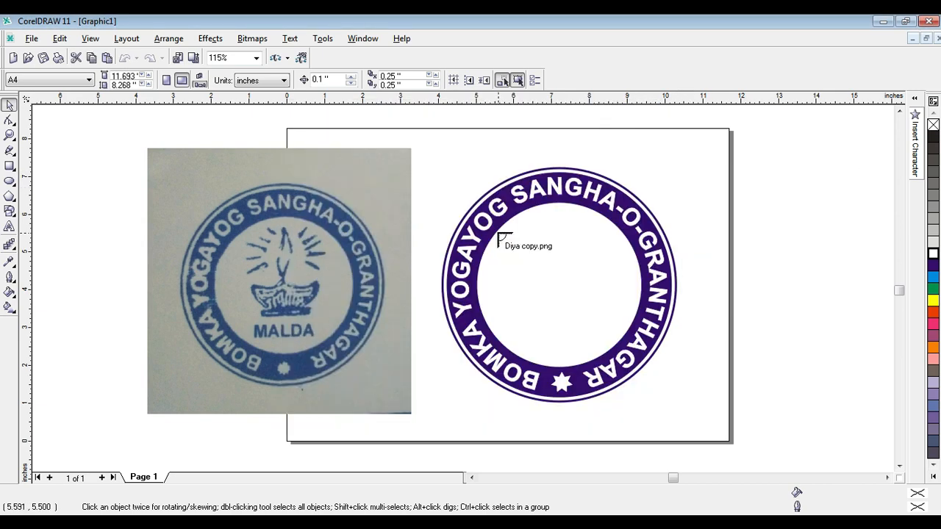
left_click_drag(499, 218, 624, 360)
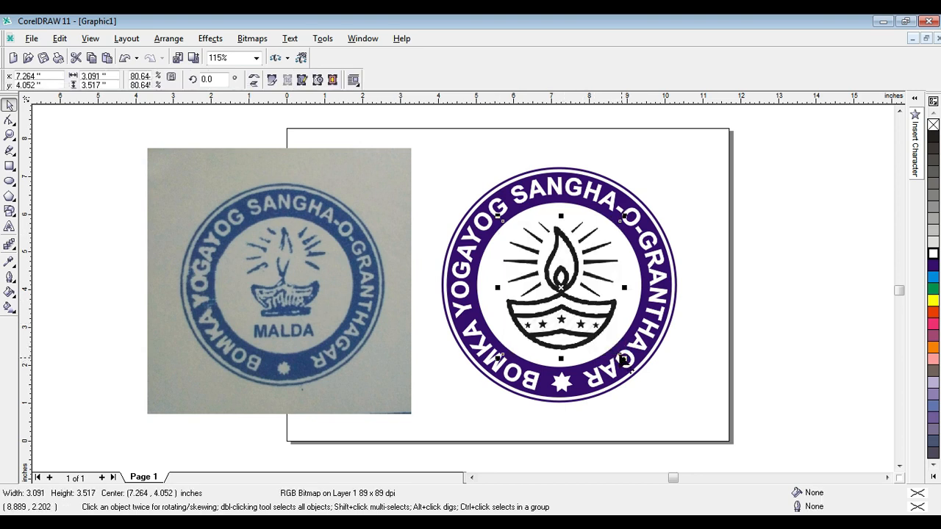
Scale the lamp image down to about 2.44 by 2.78 inches and centre it in the upper part of the inner circle.
left_click_drag(576, 306, 572, 306)
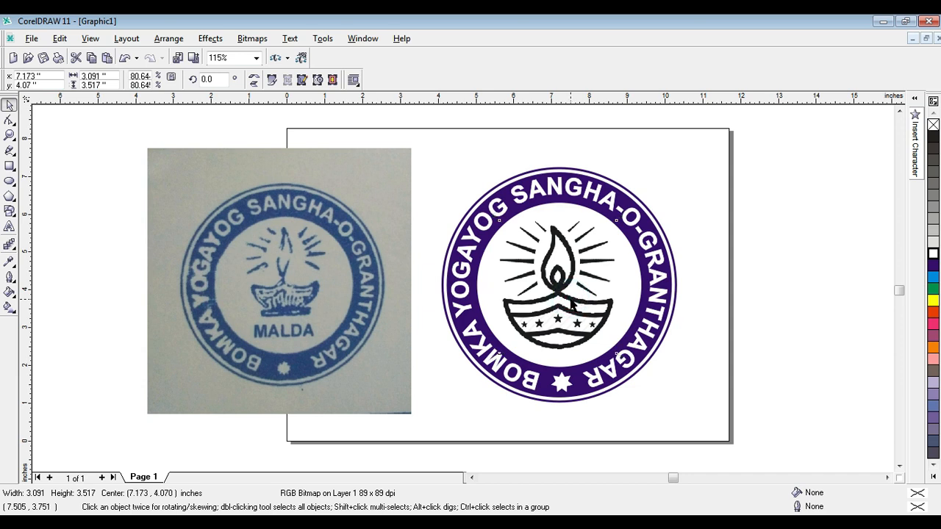
left_click_drag(572, 306, 577, 317)
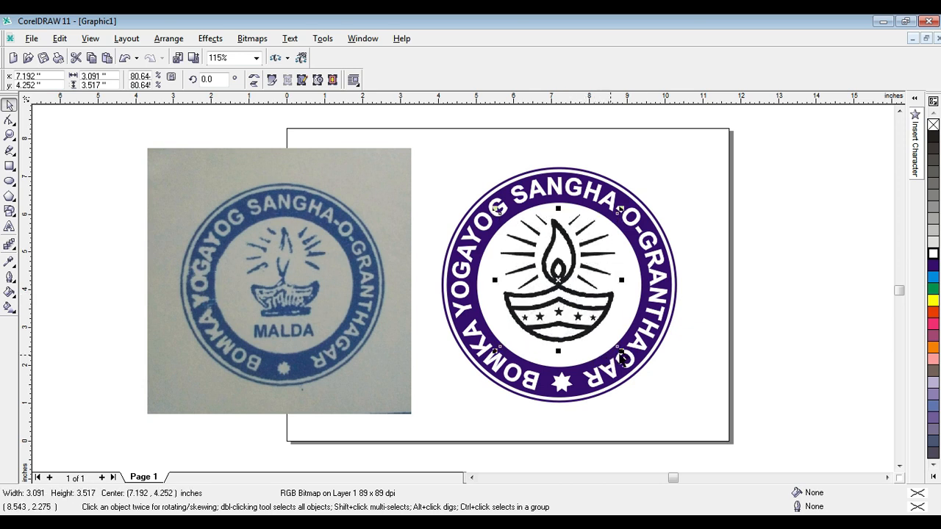
left_click_drag(622, 354, 597, 322)
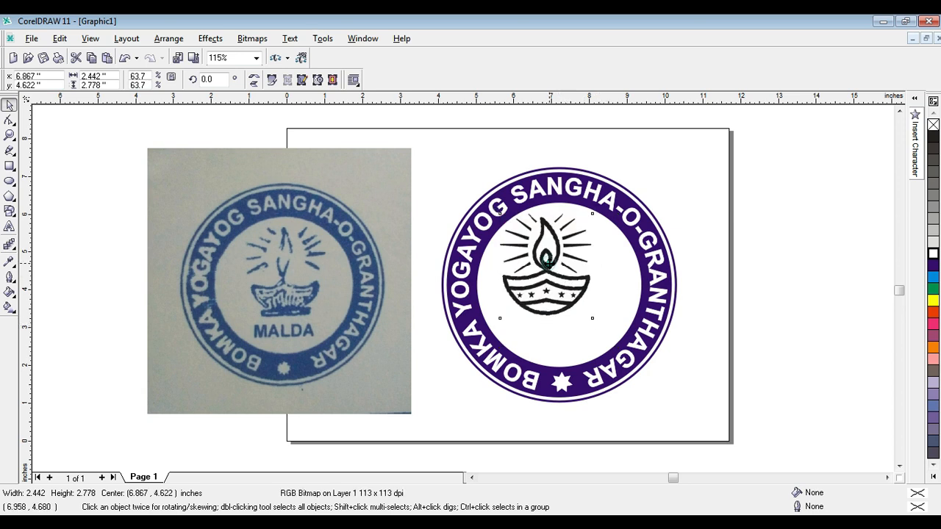
left_click_drag(549, 262, 561, 260)
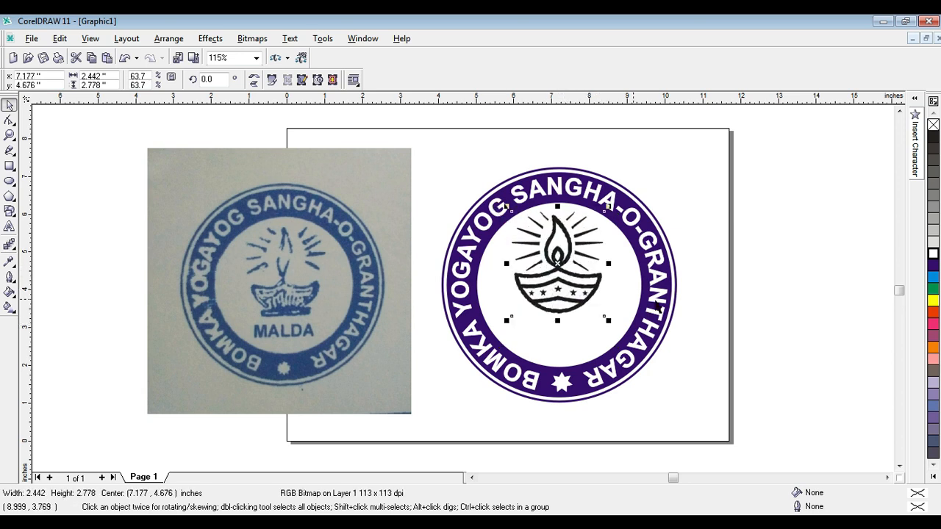
left_click(763, 317)
Draw a rectangle about 1.40 by 0.16 inches directly under the lamp as its base.
left_click(10, 165)
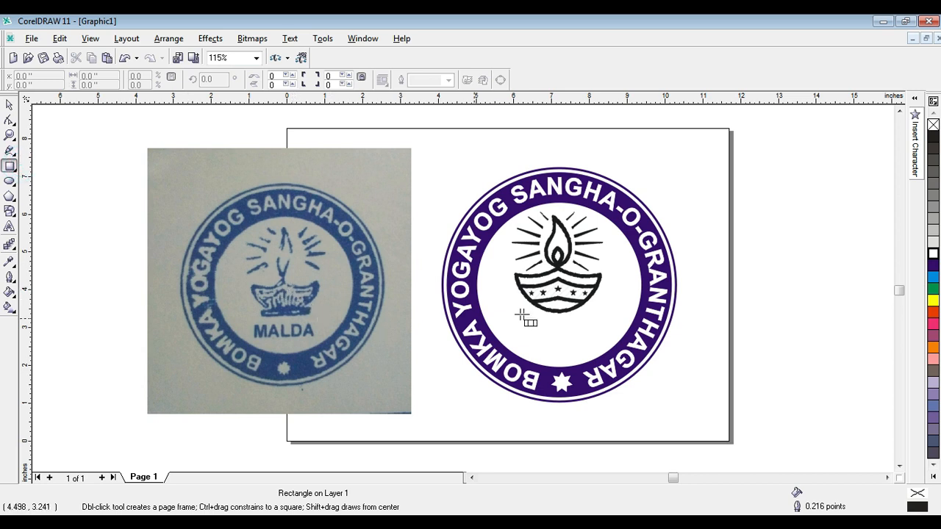
left_click_drag(531, 312, 585, 317)
left_click(9, 103)
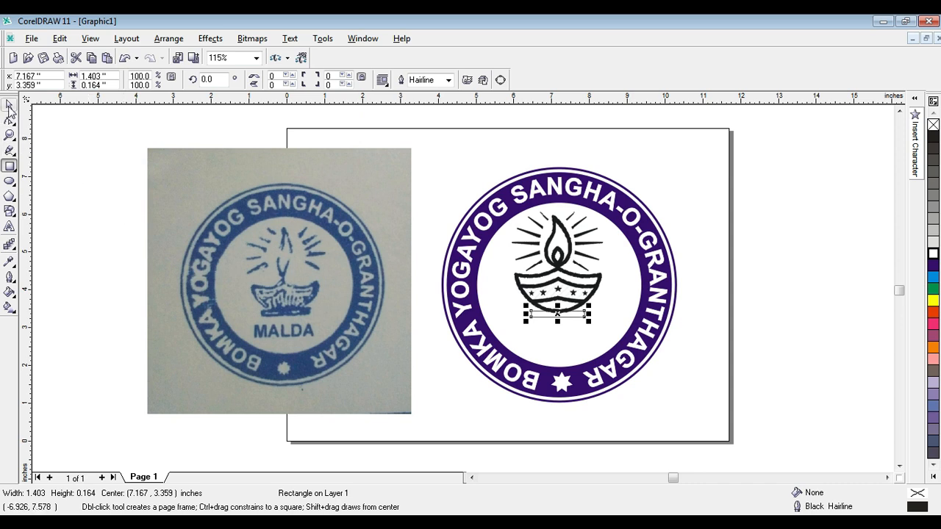
Thicken the base rectangle's outline in stages from 1 pt up to 8 pt, and deselect it.
left_click(9, 277)
left_click(118, 286)
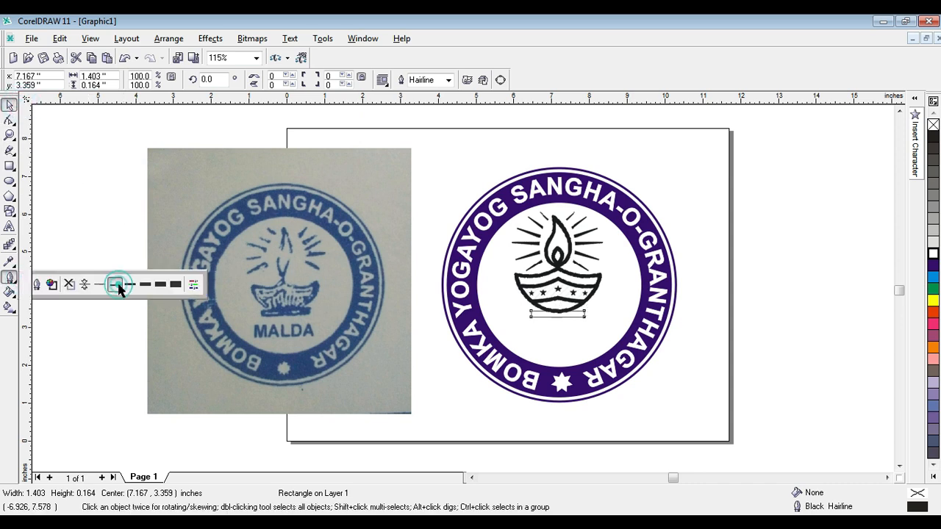
left_click(10, 277)
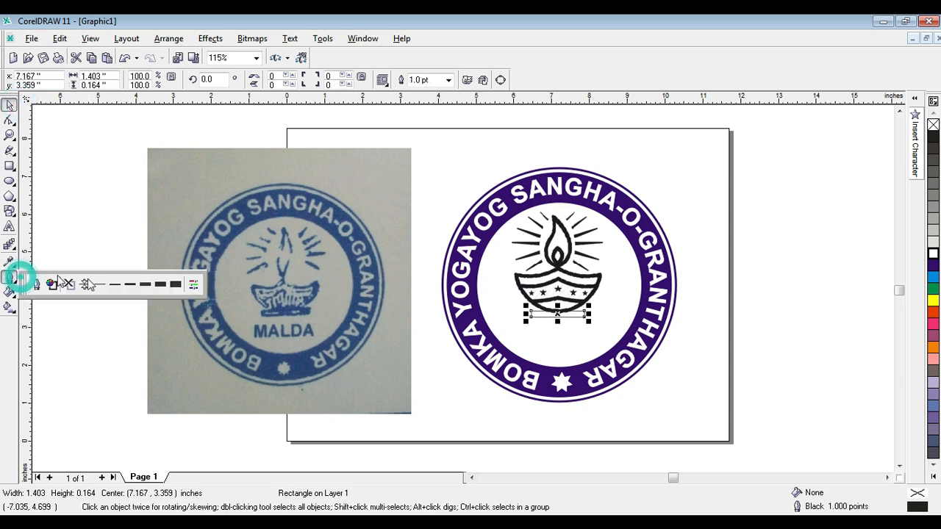
left_click(131, 286)
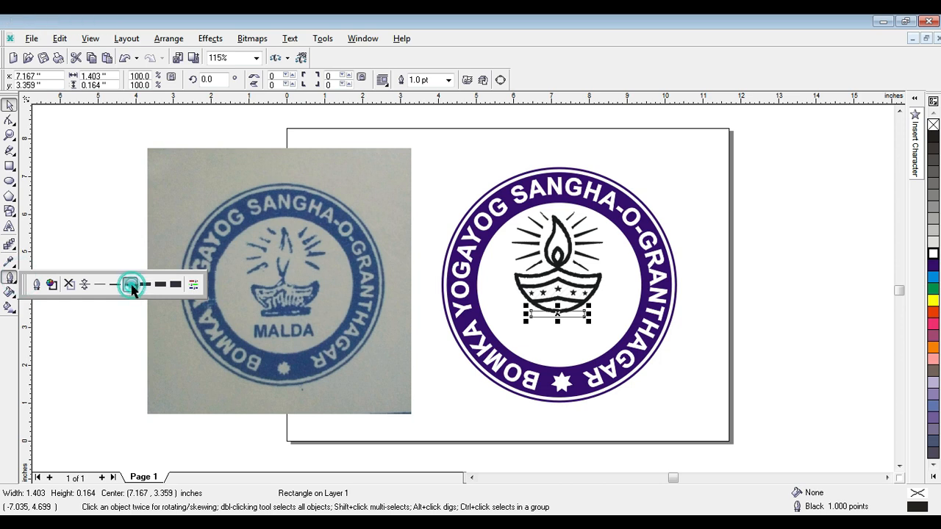
left_click(9, 277)
left_click(156, 287)
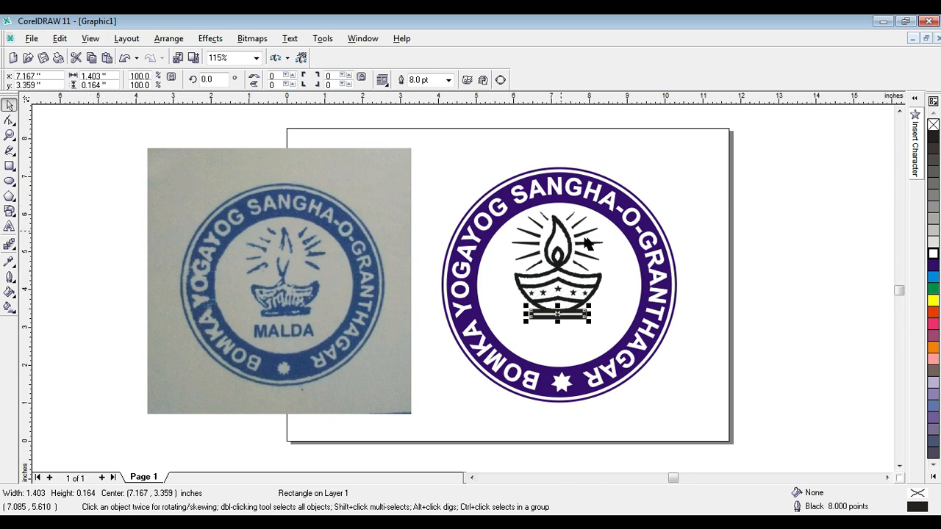
left_click(777, 232)
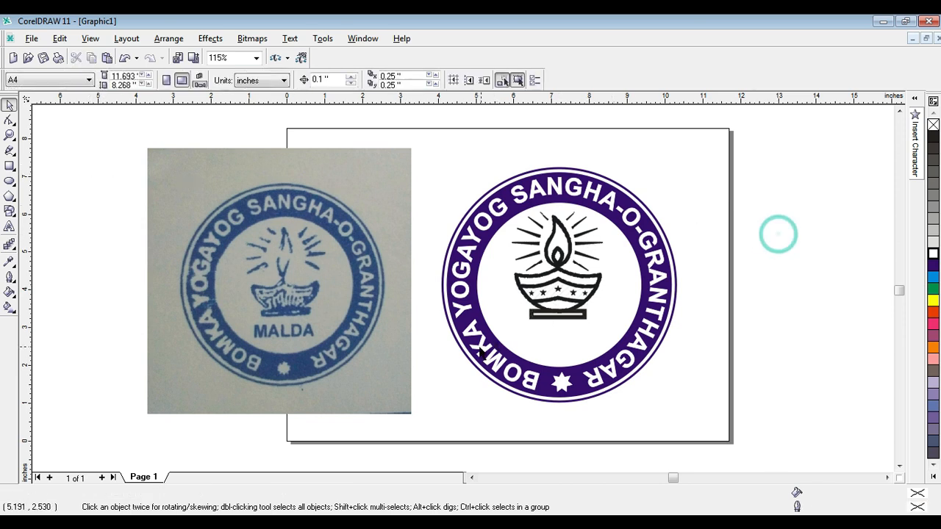
Move the base rectangle up against the lamp, widen it to about 1.70 inches, and deselect it.
left_click(562, 324)
left_click_drag(559, 316, 597, 314)
left_click_drag(523, 312, 521, 313)
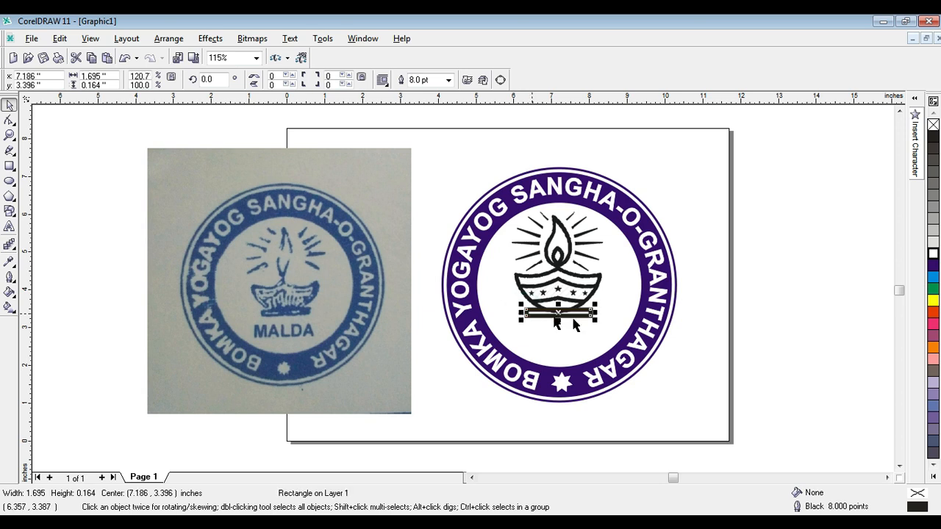
left_click(709, 313)
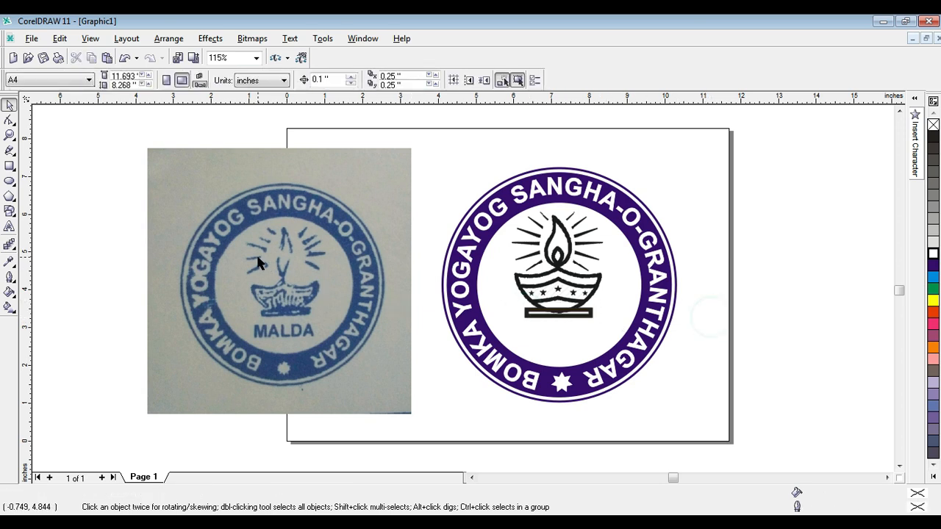
Add the artistic text MALDA below the lamp's base, enlarge it to about 40.4 pt and shift it under the base.
left_click(10, 226)
left_click(544, 345)
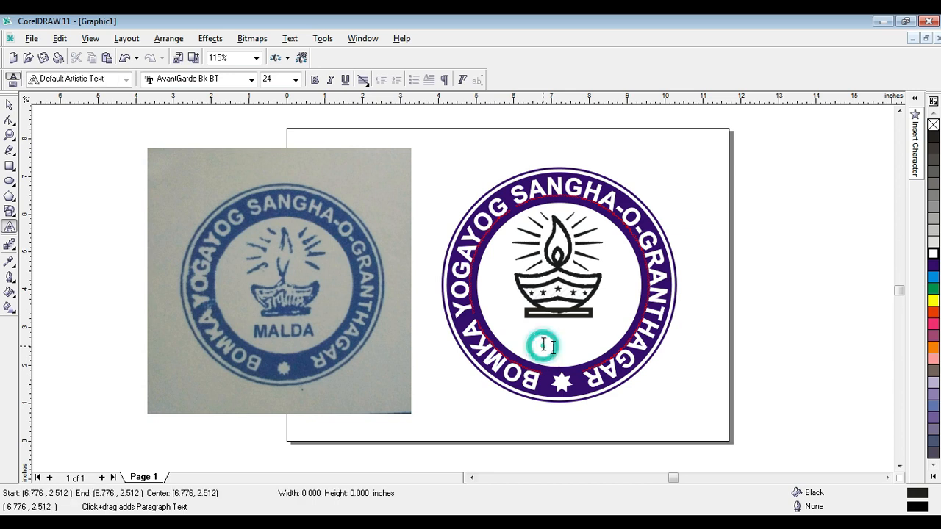
type("MALDA")
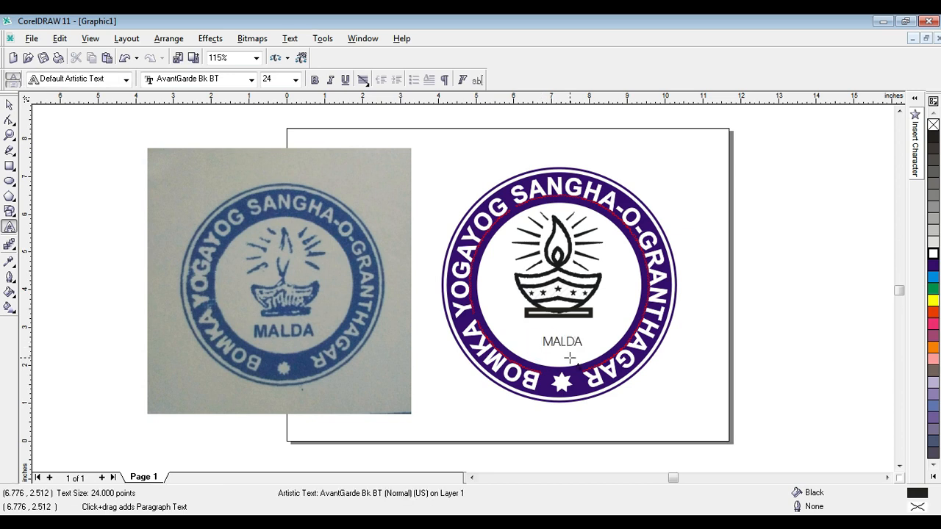
left_click(11, 105)
left_click_drag(537, 332, 510, 326)
Set the MALDA caption in bold Arial and move it up close beneath the base rectangle.
left_click(251, 79)
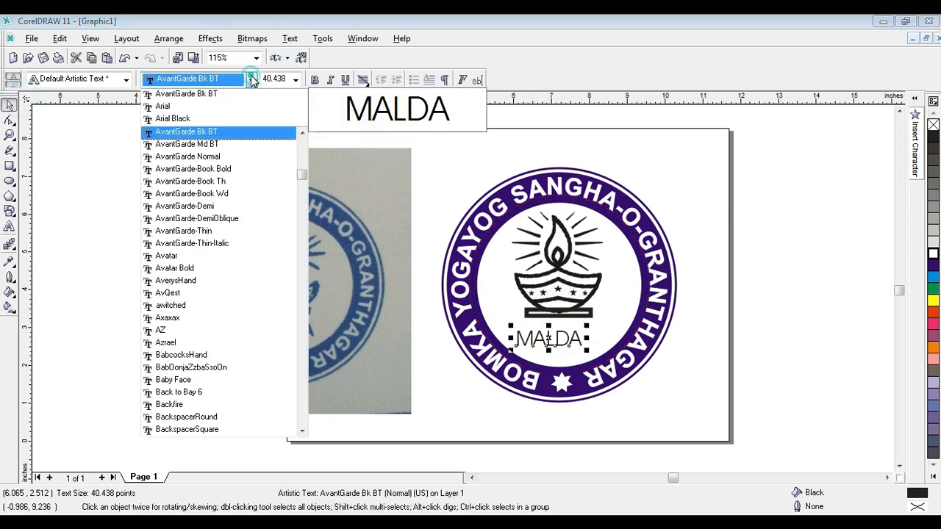
left_click(240, 107)
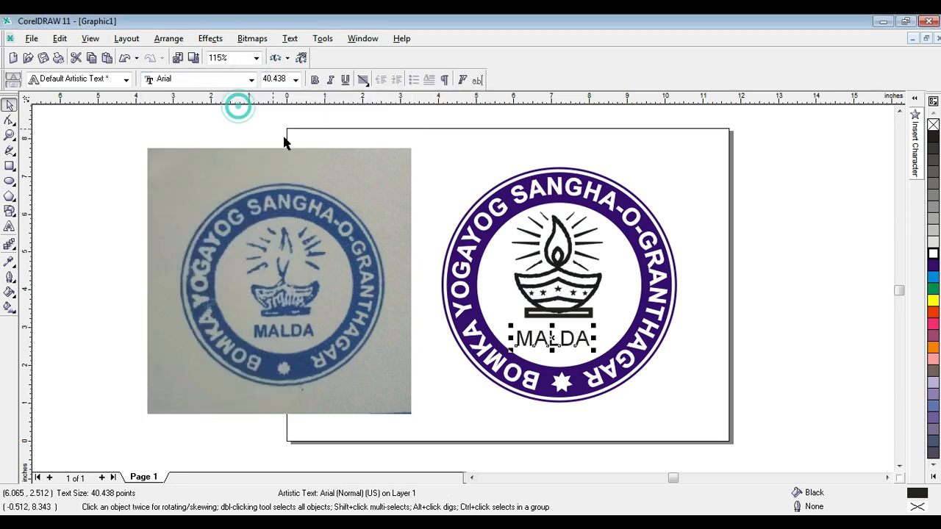
left_click(315, 79)
left_click_drag(557, 339, 611, 336)
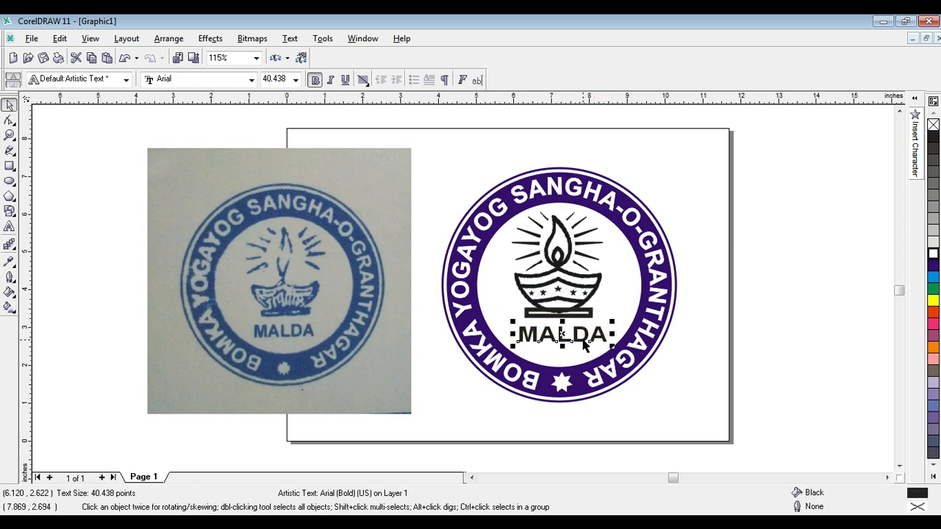
Colour the MALDA caption's fill and outline blue, narrow it slightly and deselect it.
left_click(933, 266)
right_click(932, 265)
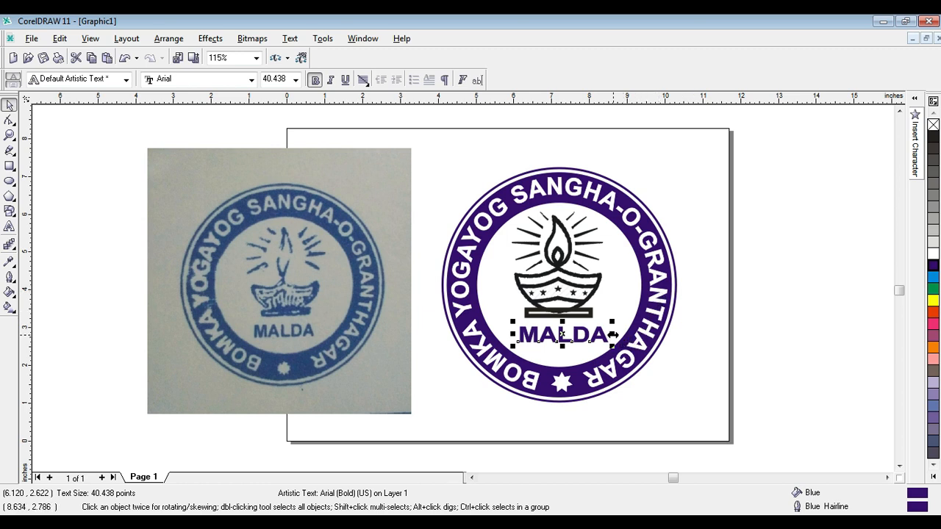
left_click_drag(612, 336, 610, 334)
left_click(785, 337)
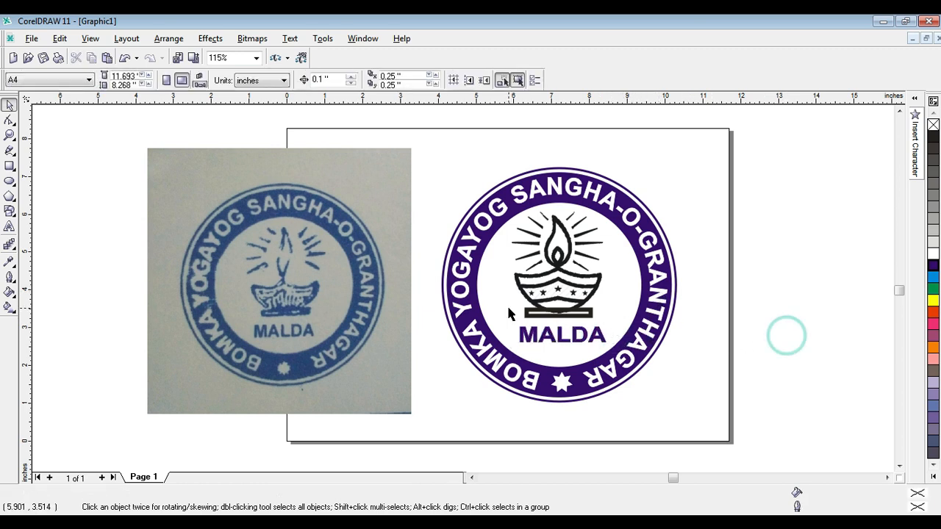
Colour the base rectangle's fill and outline blue, leaving nothing selected.
left_click(526, 315)
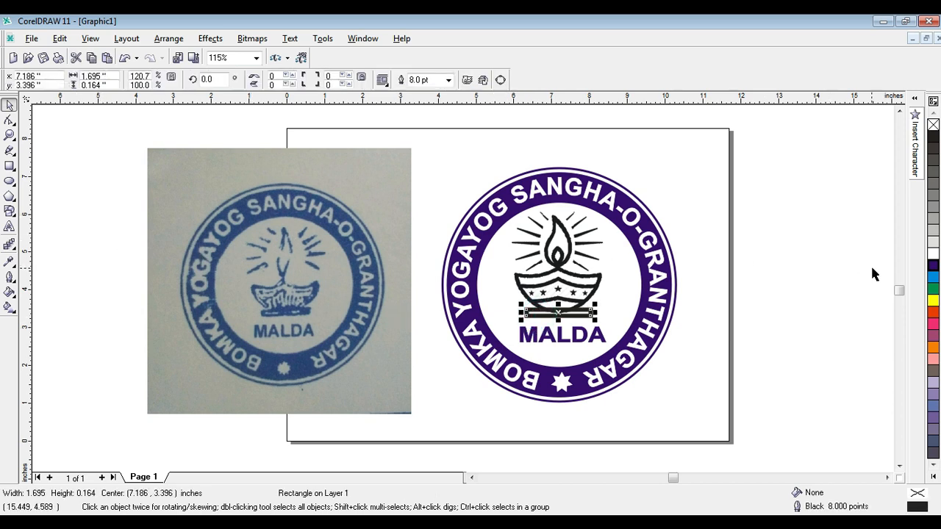
left_click(932, 266)
right_click(933, 265)
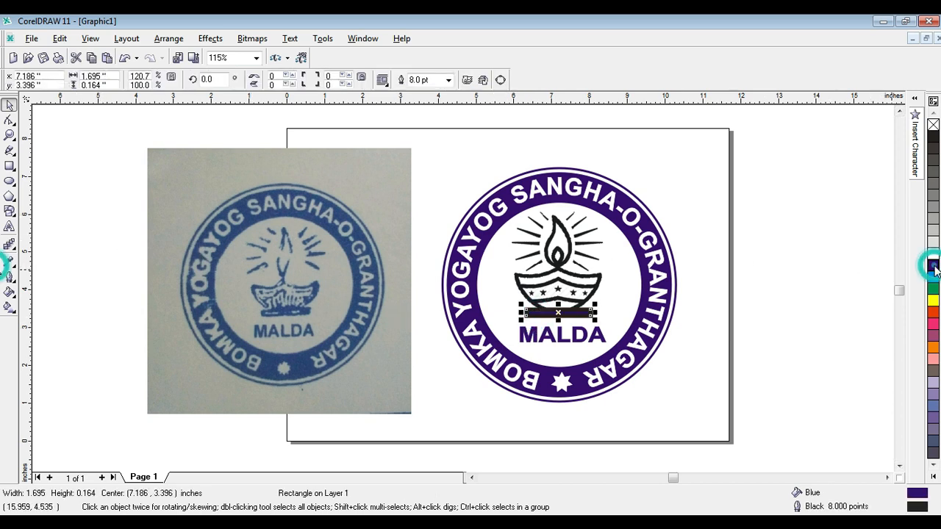
left_click(825, 269)
left_click(569, 303)
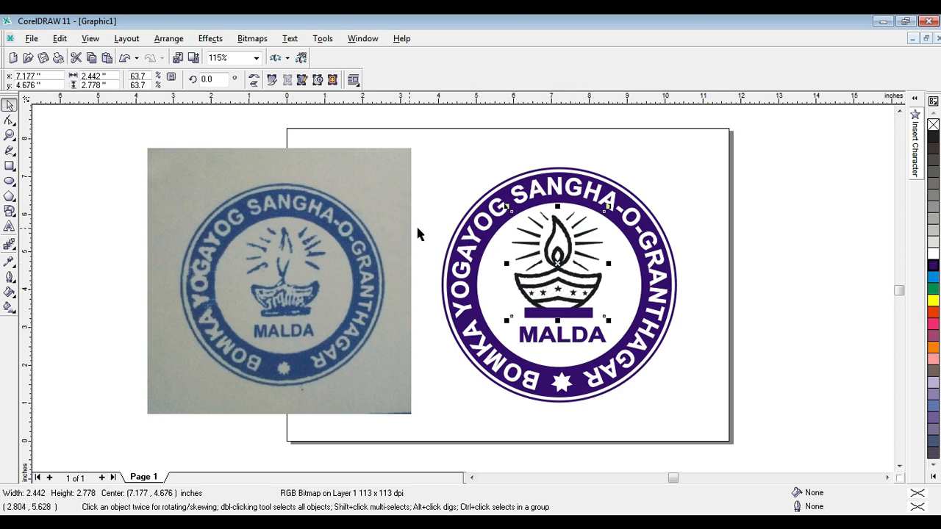
left_click(820, 258)
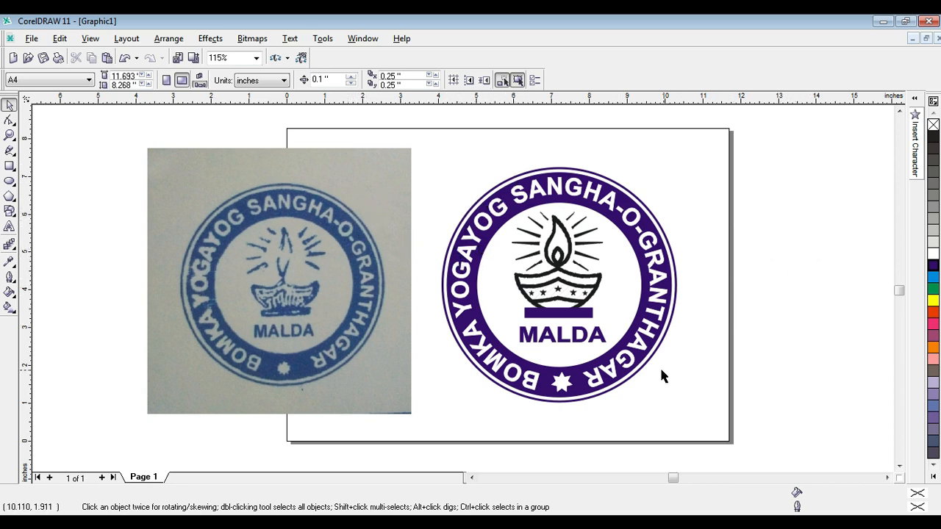
Delete the reference photo and draw an unfilled frame rectangle about 6.76 by 7.07 inches around the seal.
left_click(310, 257)
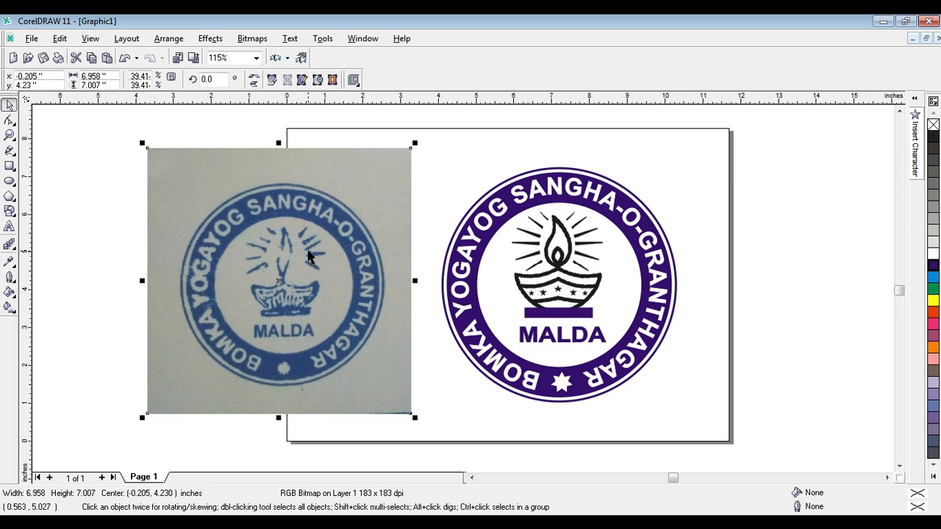
key("Delete")
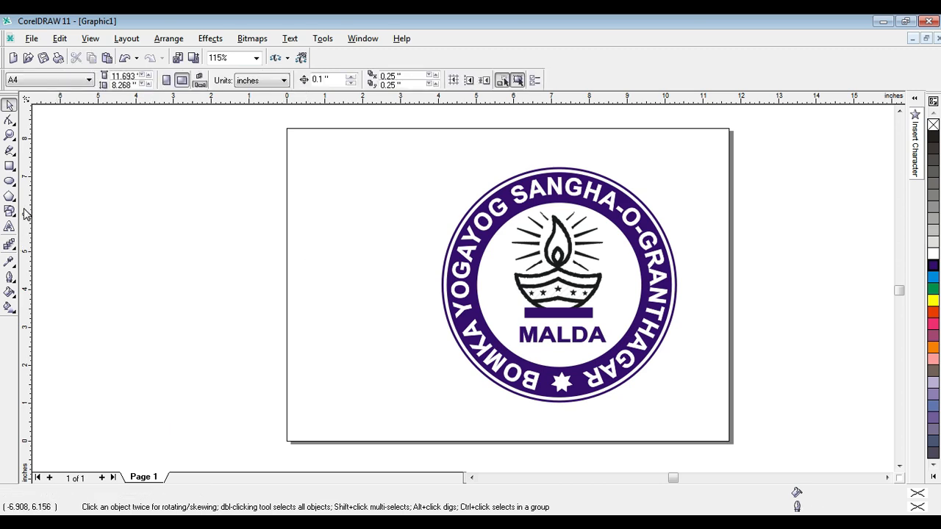
left_click(9, 165)
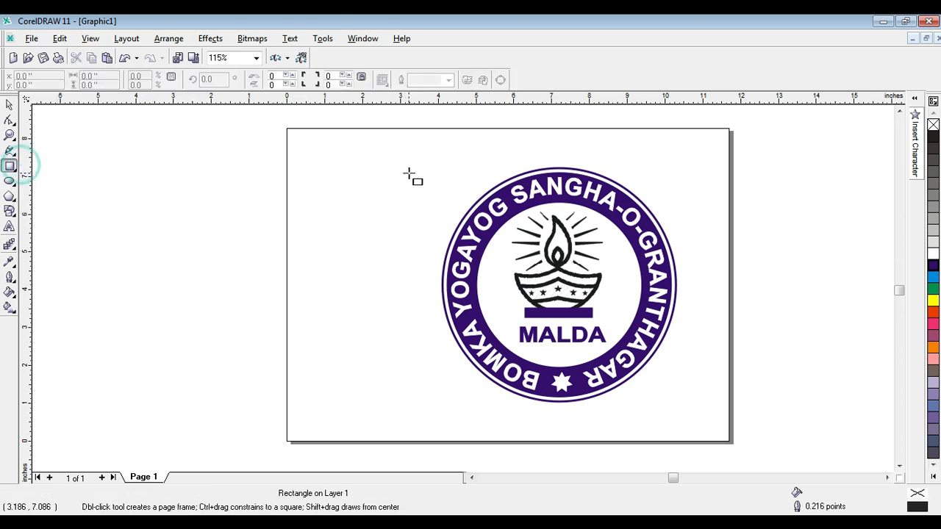
left_click_drag(434, 154, 689, 422)
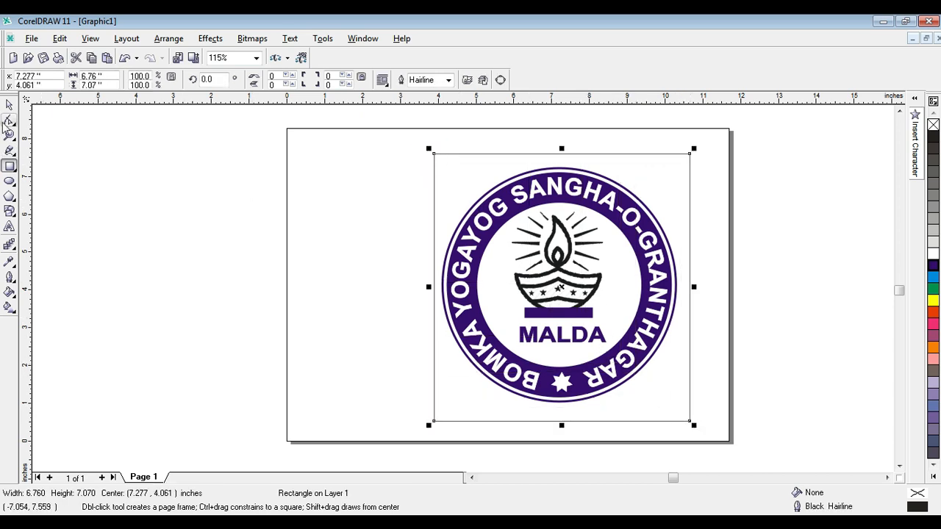
left_click(9, 105)
left_click(144, 191)
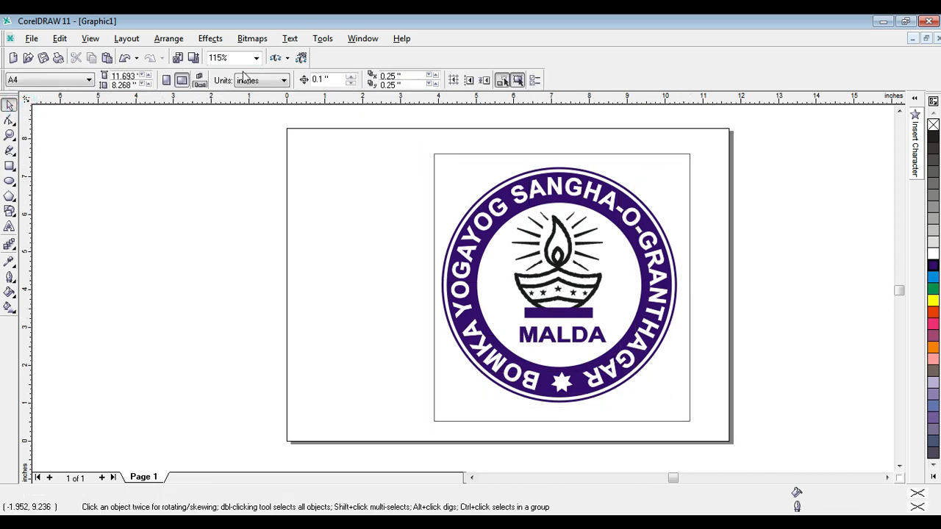
Export the framed seal to the Desktop as JPEG Graphic1 at 300 dpi in RGB Color (24-bit).
left_click(194, 59)
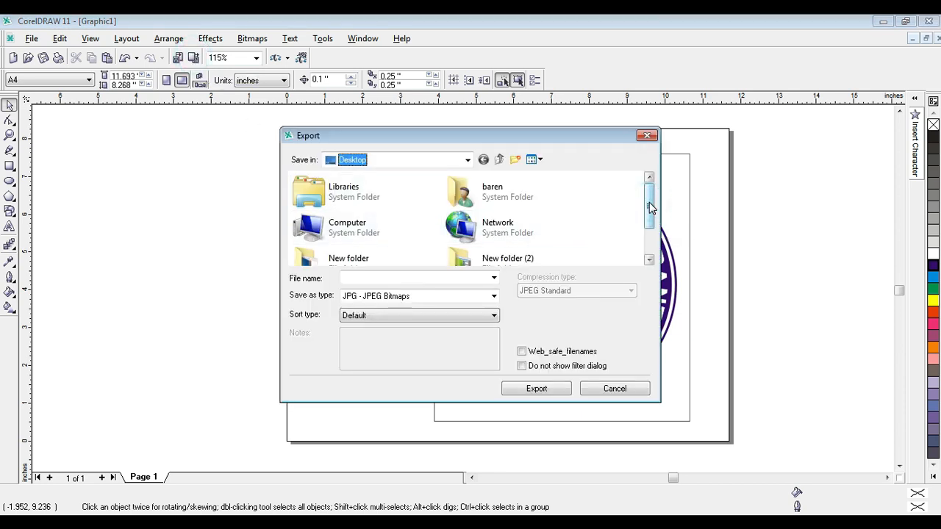
left_click(605, 395)
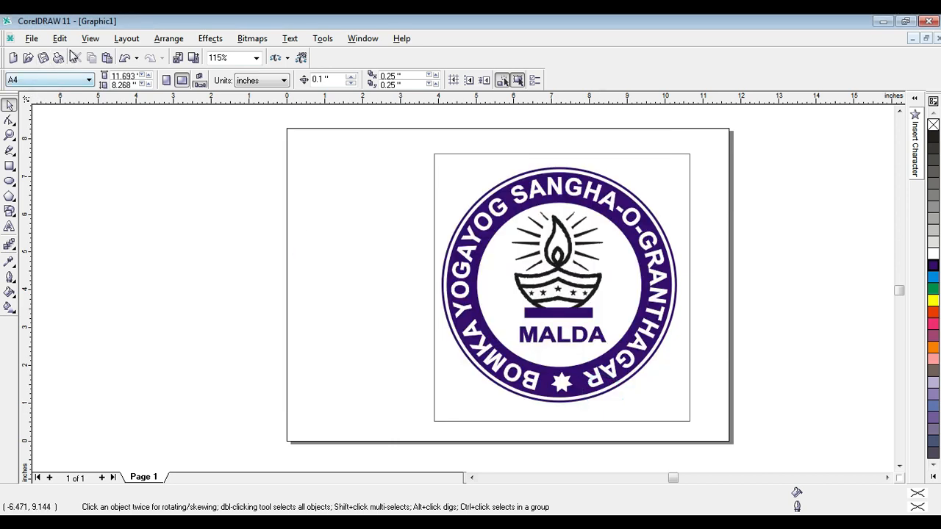
left_click(32, 38)
left_click(43, 175)
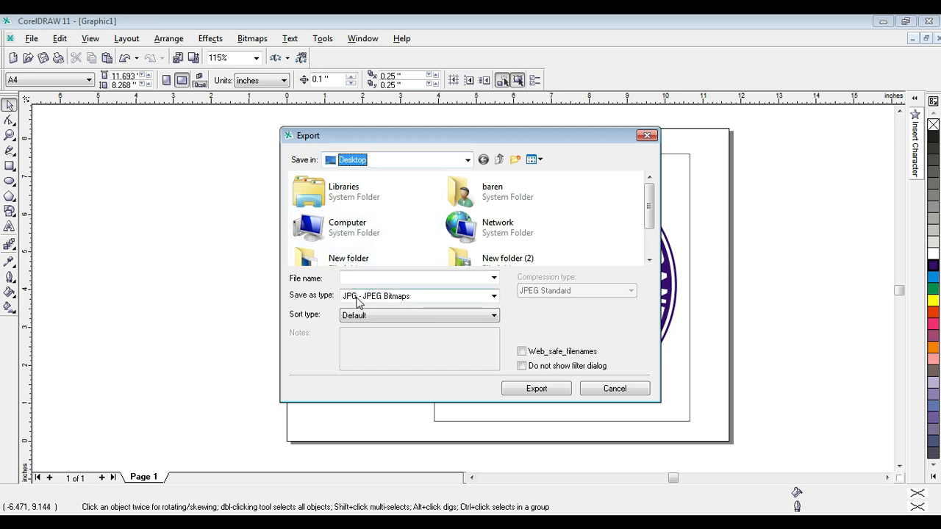
left_click(539, 390)
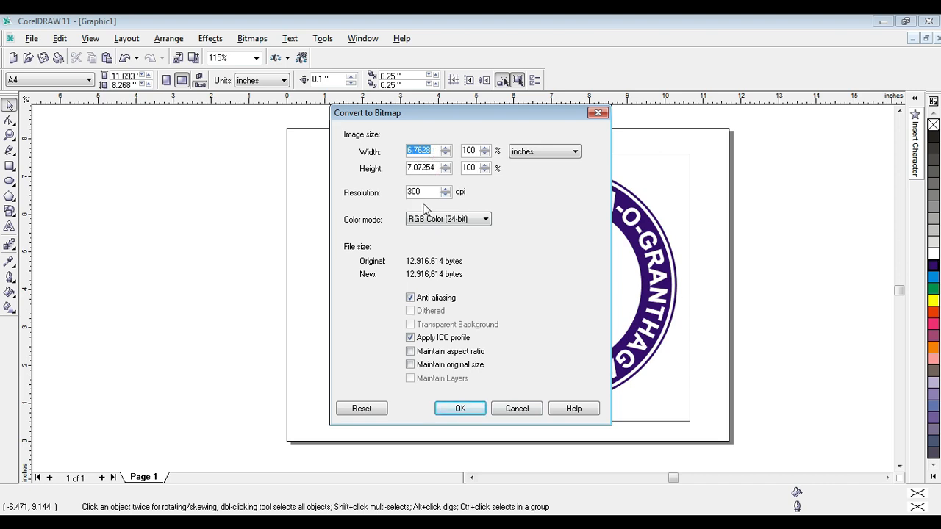
left_click(469, 411)
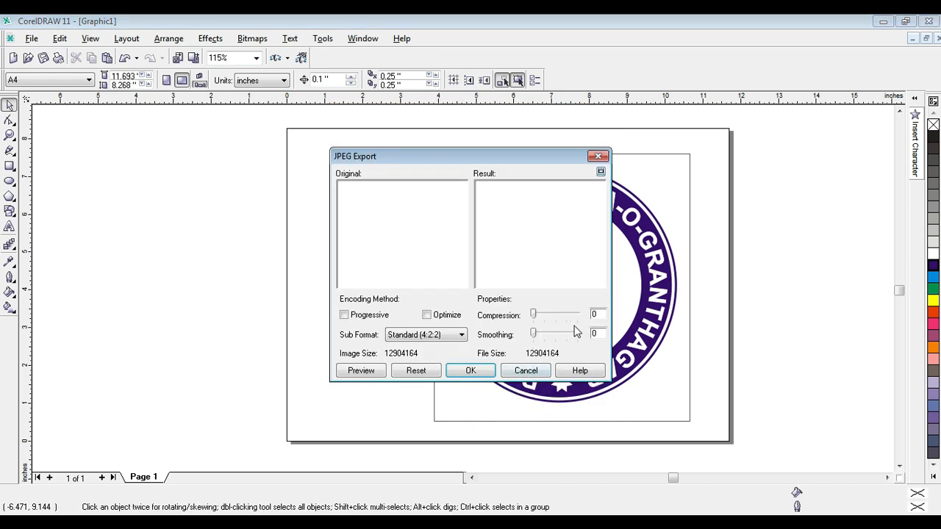
left_click_drag(534, 315, 515, 336)
left_click(471, 371)
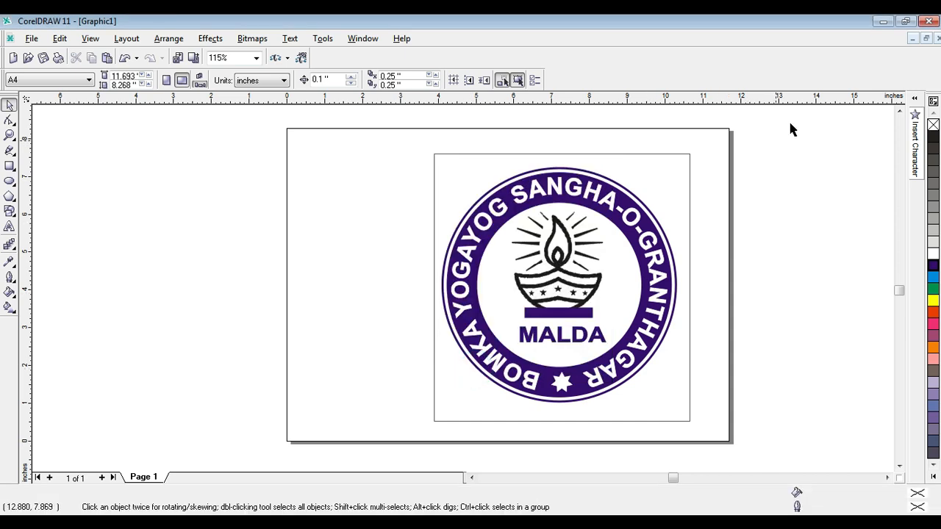
Minimise the drawing window, locate the exported Graphic1 image on the desktop and switch to Adobe Photoshop.
left_click(883, 21)
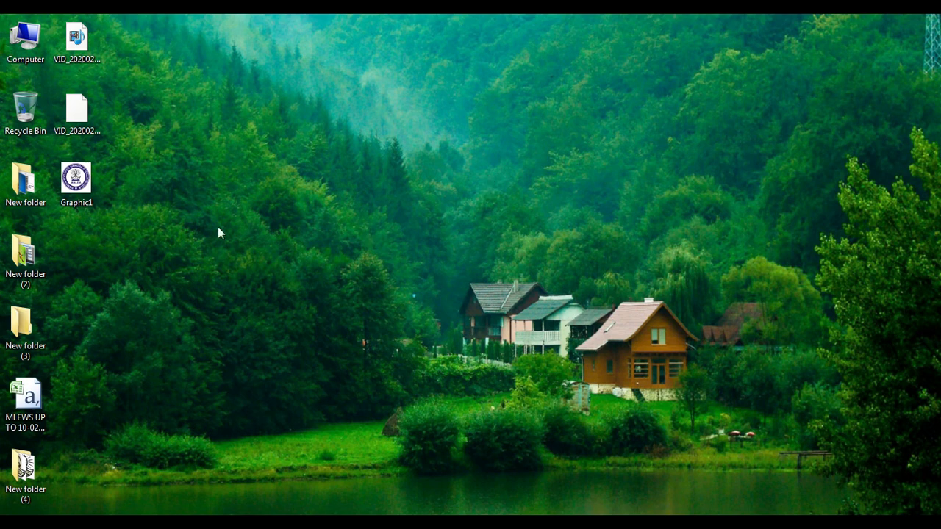
left_click(81, 187)
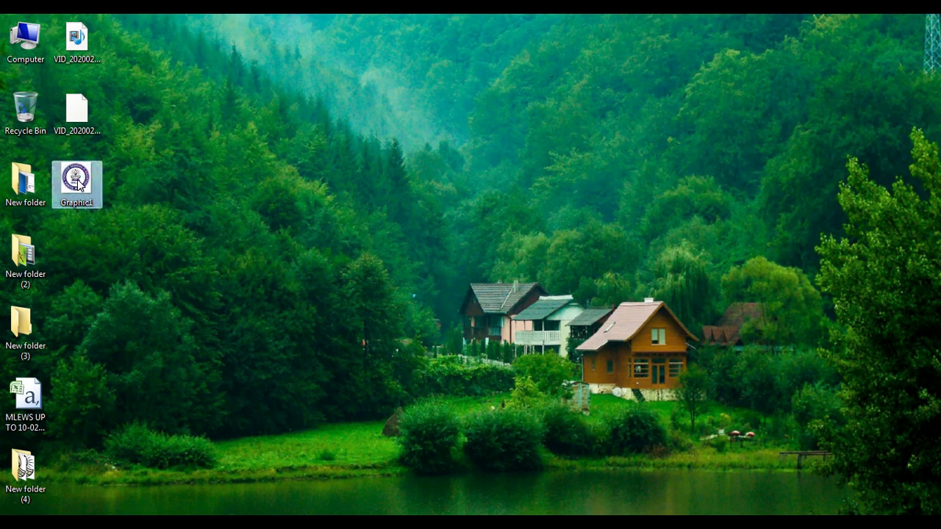
mouse_move(79, 183)
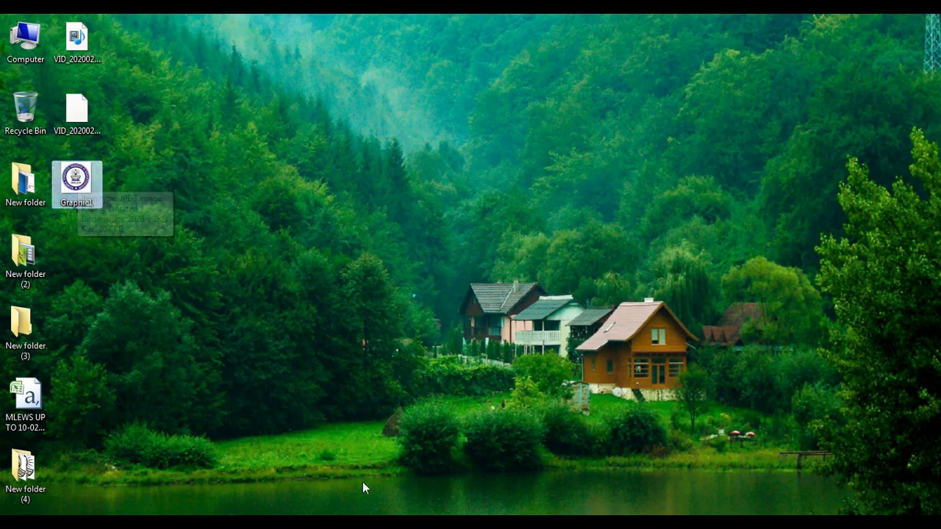
mouse_move(359, 523)
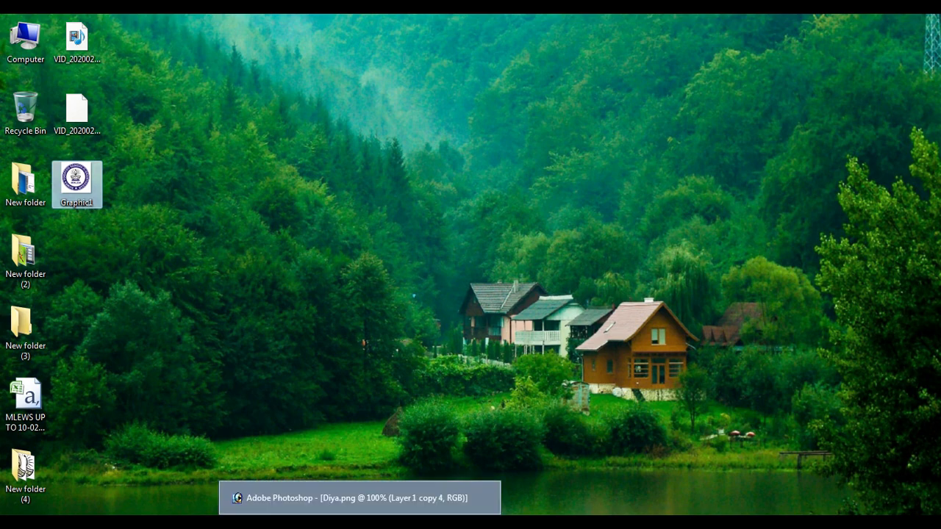
left_click(360, 523)
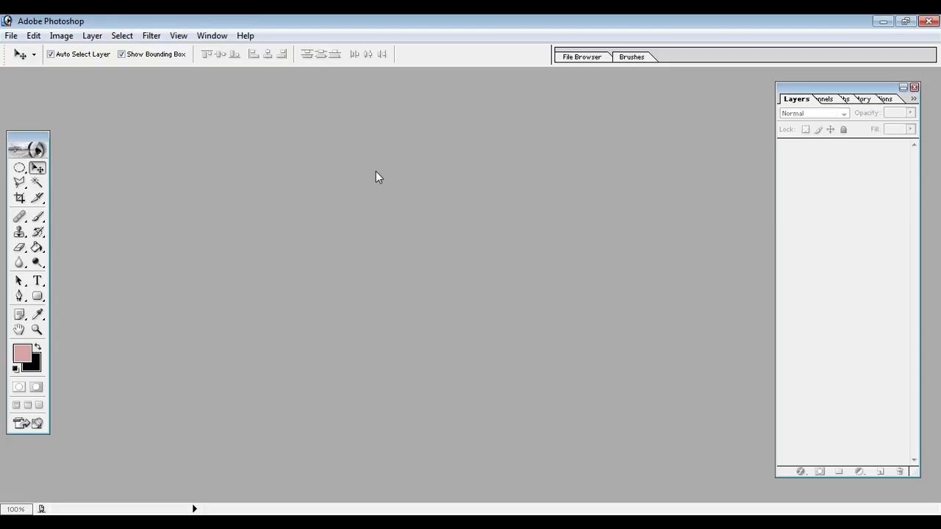
Open Graphic1 from the Desktop and reposition and enlarge its window so the whole image has margin around it.
double_click(375, 174)
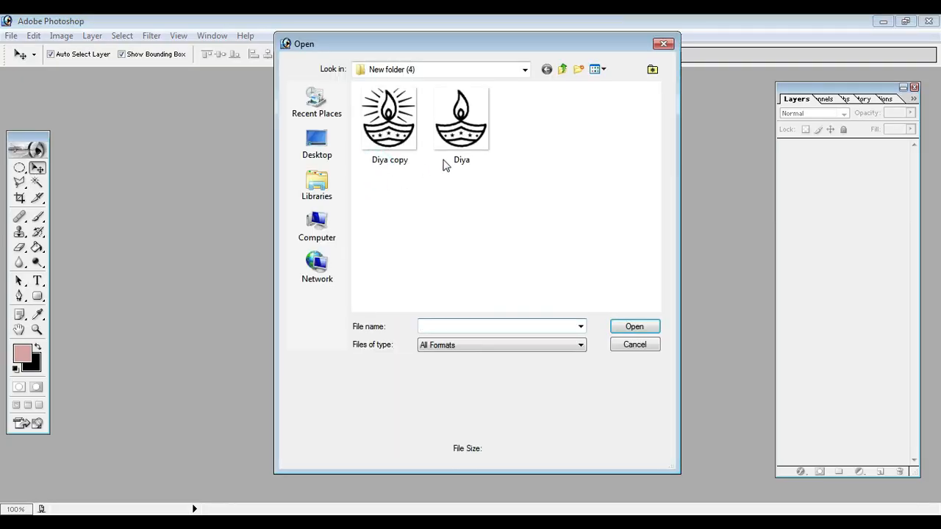
left_click(318, 135)
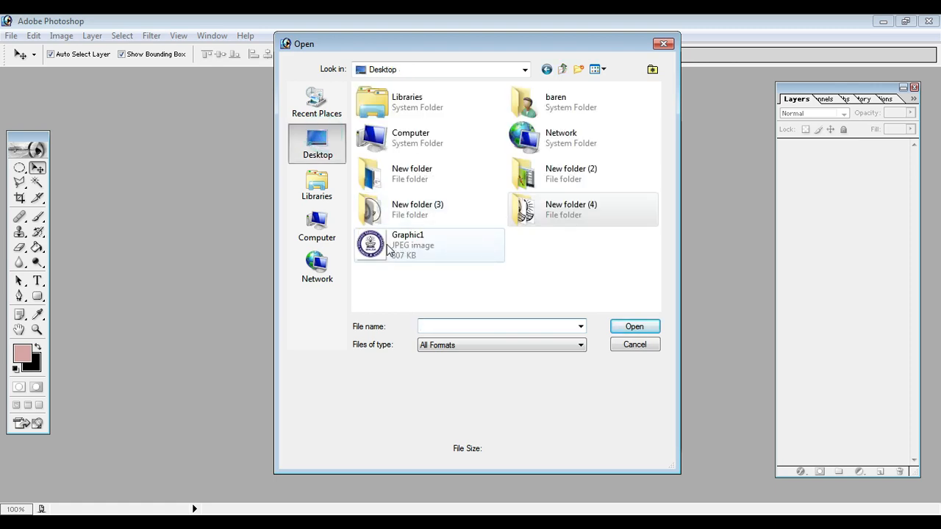
double_click(369, 243)
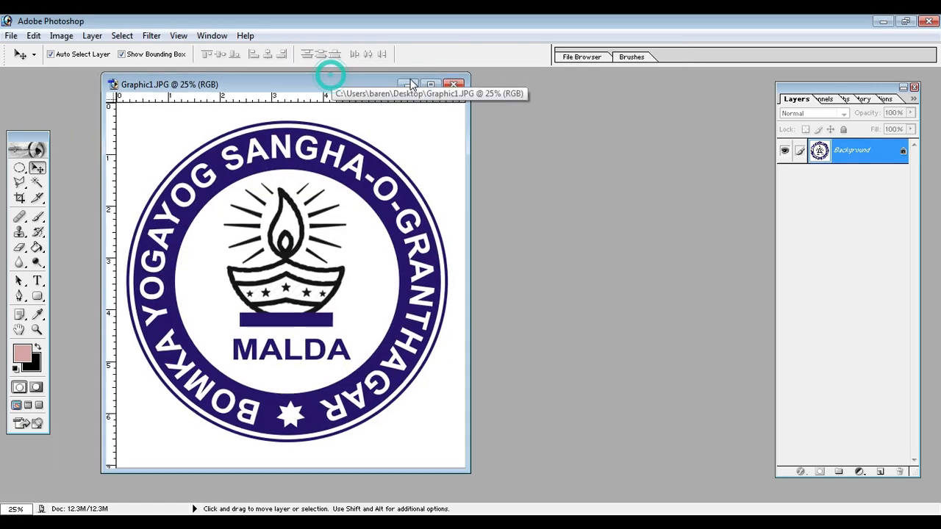
left_click_drag(331, 79, 470, 85)
left_click_drag(567, 475, 652, 501)
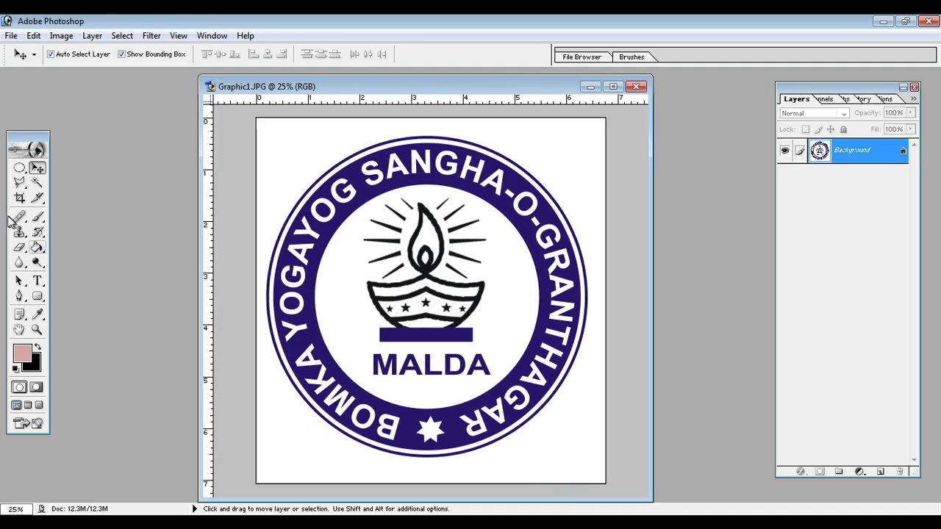
Ready the Paint Bucket tool with the dark blue sampled from the seal's ring as foreground colour.
left_click(37, 247)
left_click(22, 354)
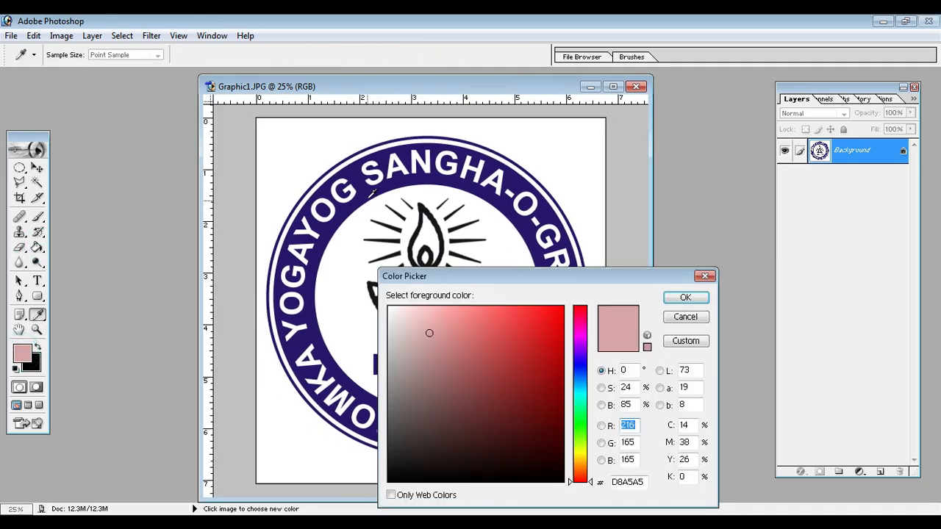
left_click(370, 192)
left_click(685, 297)
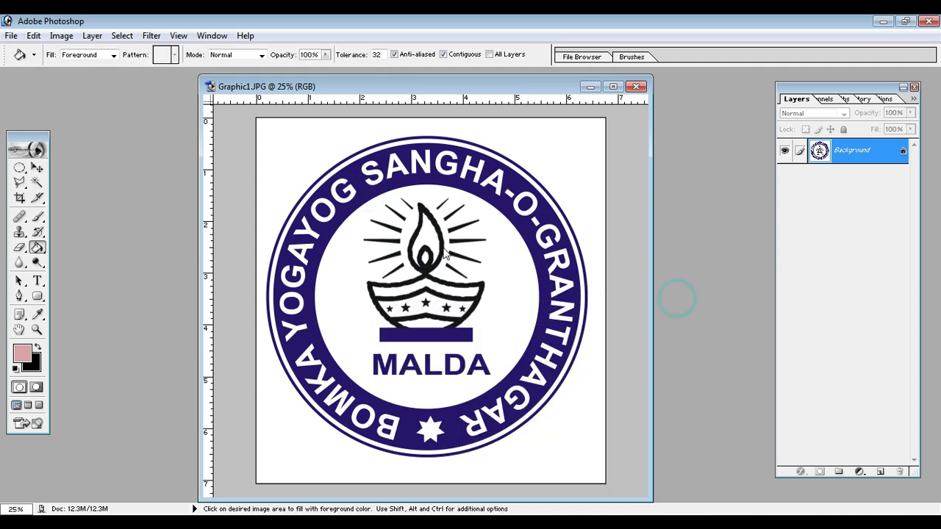
Fill the upper-left rays and the flame and lamp outline with the dark blue foreground colour.
left_click(398, 230)
left_click(402, 214)
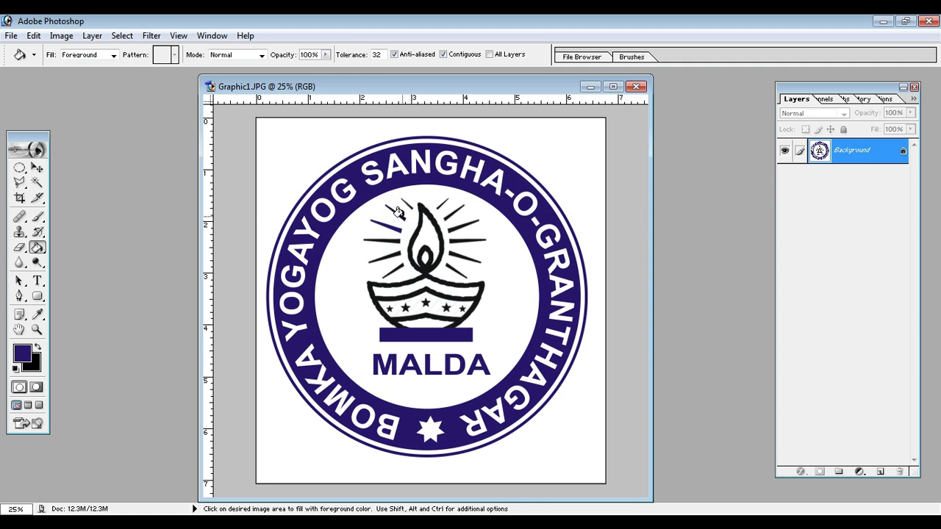
left_click(397, 213)
left_click(419, 222)
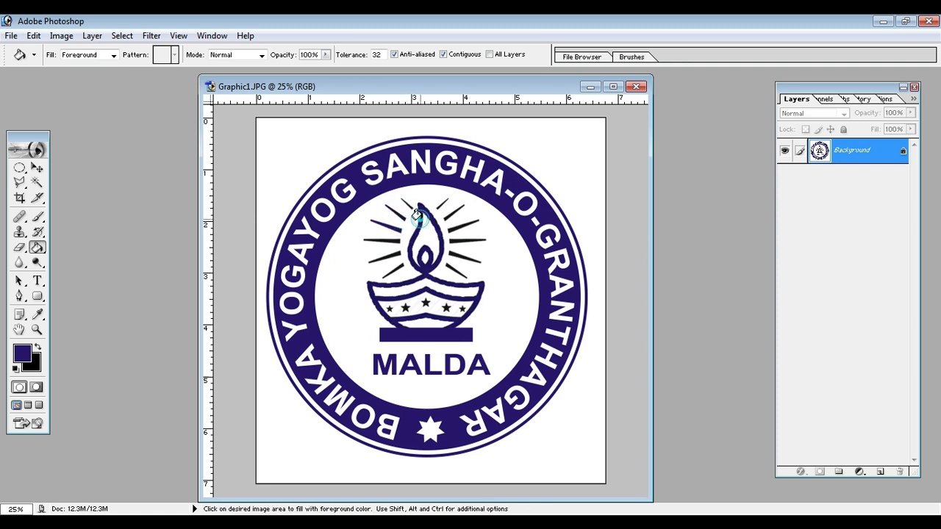
Recolour the remaining black rays left of the flame and the stars on the lamp bowl dark blue.
left_click(392, 250)
left_click(389, 237)
left_click(397, 262)
left_click(402, 306)
left_click(424, 303)
Fill the rays right of the flame and the short rays above it with dark blue.
left_click(448, 237)
left_click(447, 225)
left_click(447, 222)
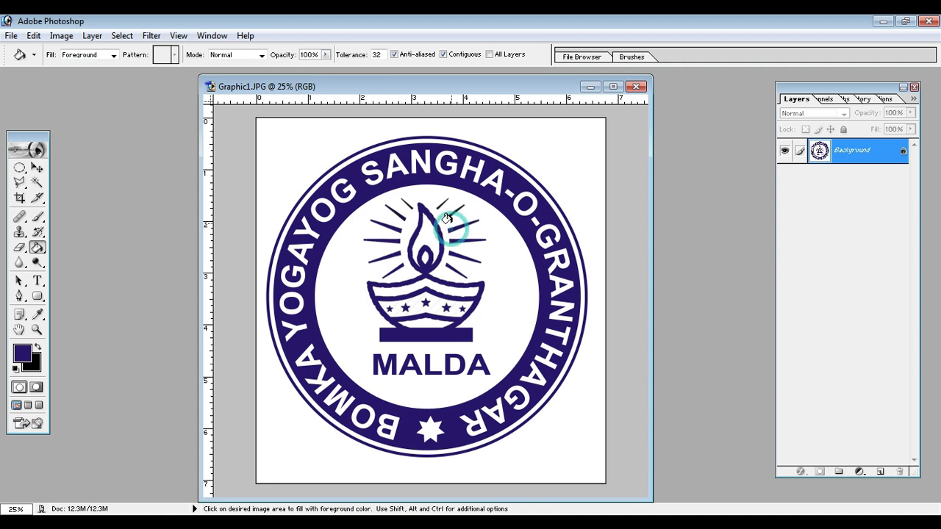
left_click(445, 211)
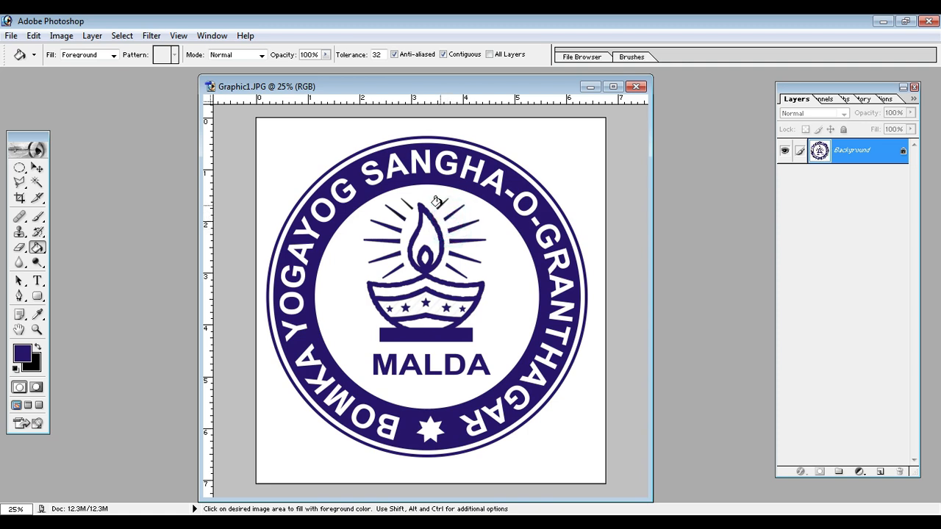
left_click(435, 203)
left_click(405, 204)
left_click(396, 211)
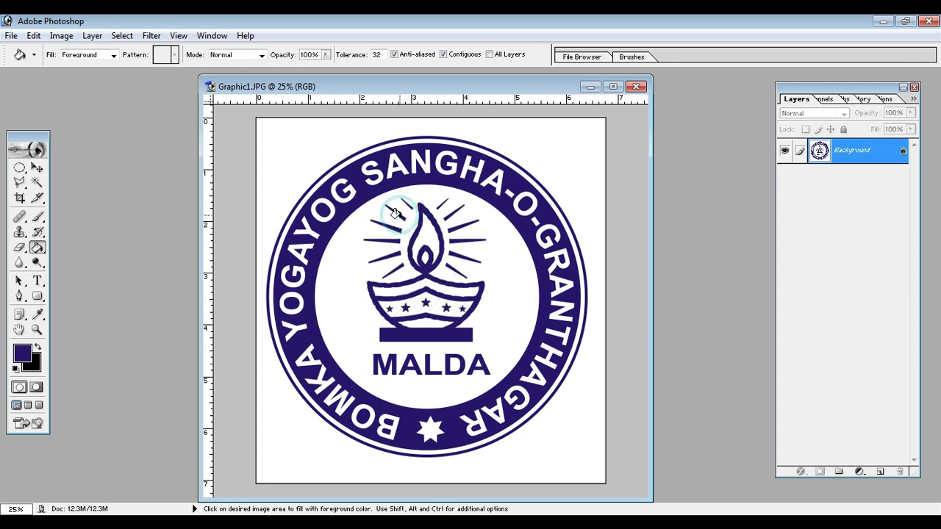
Save the recoloured seal over Graphic1 on the Desktop as a progressive JPEG at quality 12 (Maximum) with 3 scans.
left_click(38, 168)
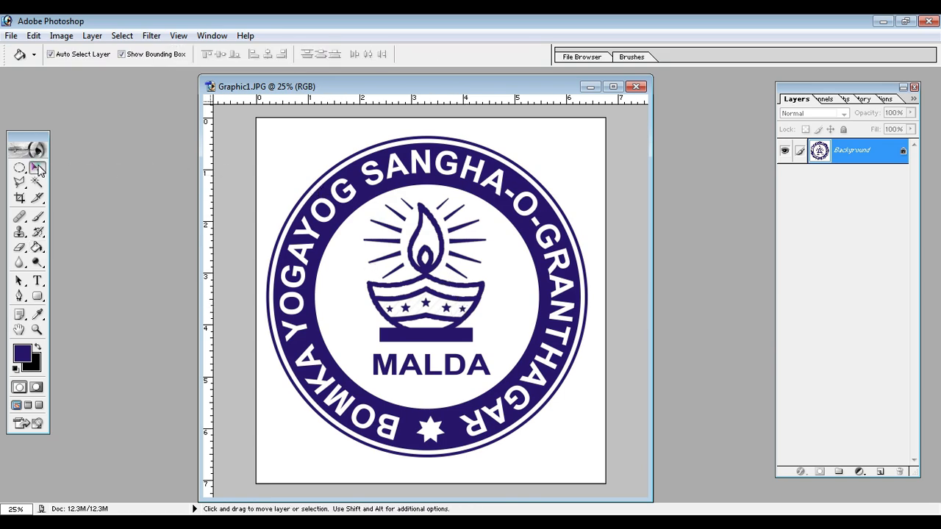
left_click(11, 35)
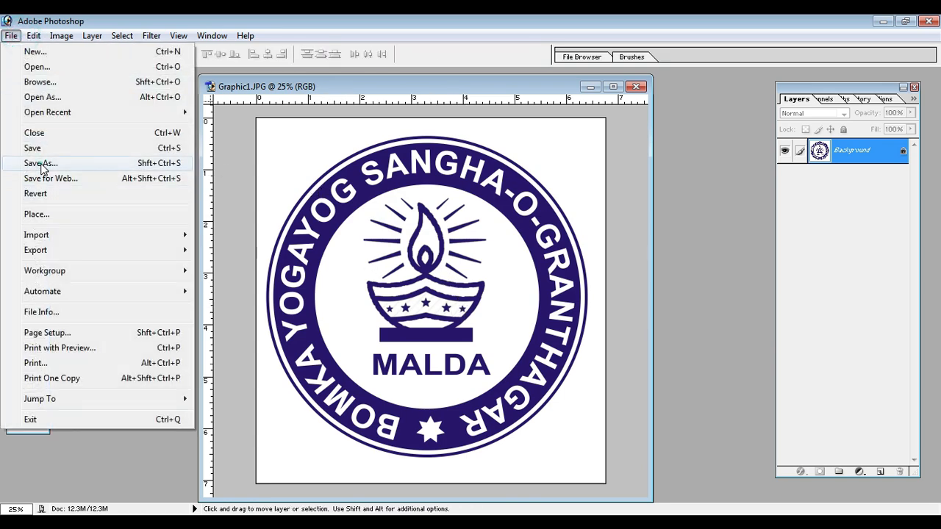
left_click(40, 164)
left_click(398, 243)
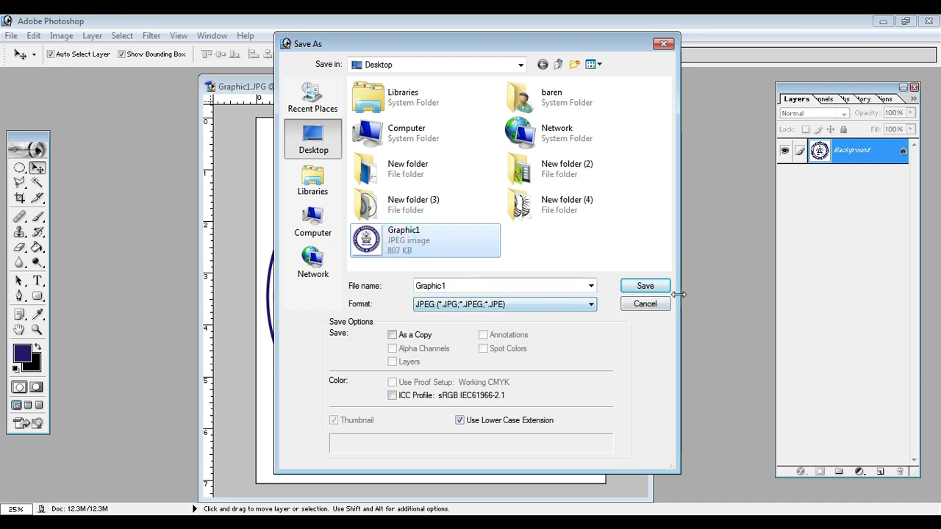
left_click(644, 286)
left_click(434, 216)
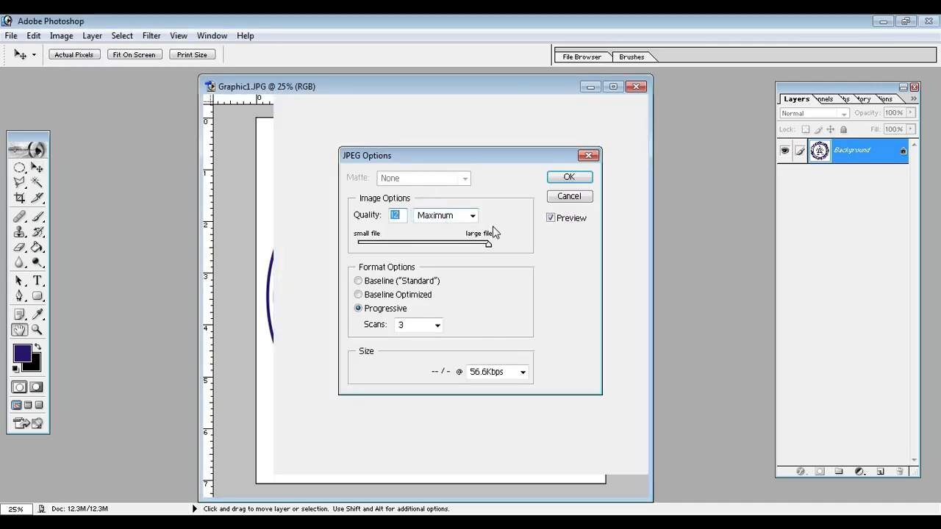
left_click(566, 176)
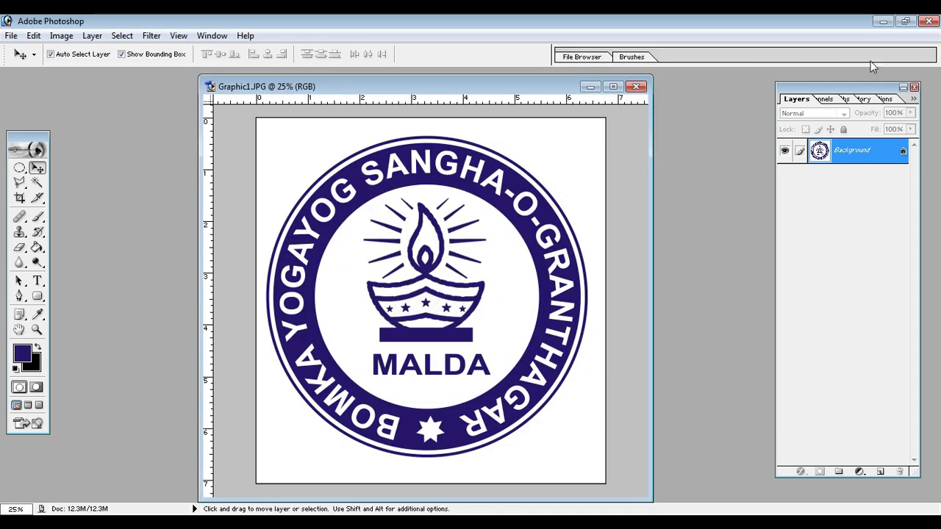
Minimise Photoshop and open the saved Graphic1 image from the desktop to check it.
left_click(882, 23)
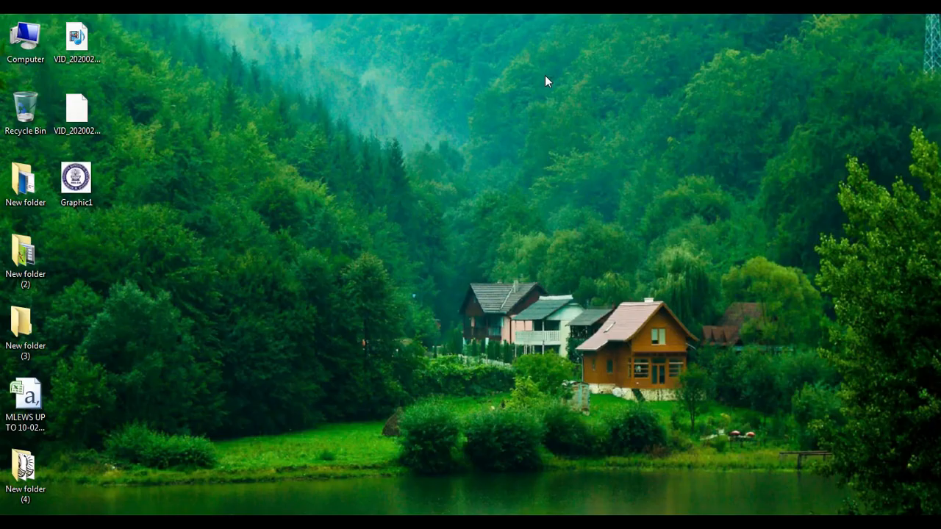
double_click(83, 179)
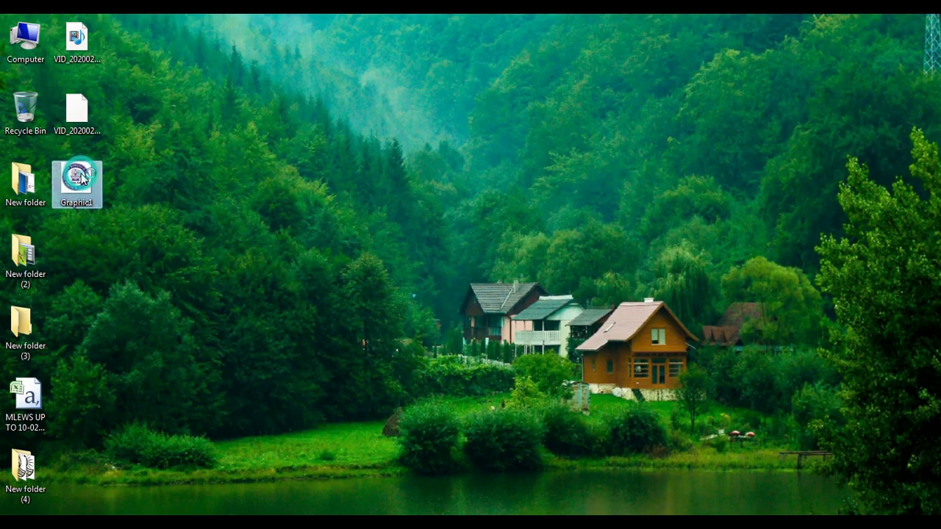